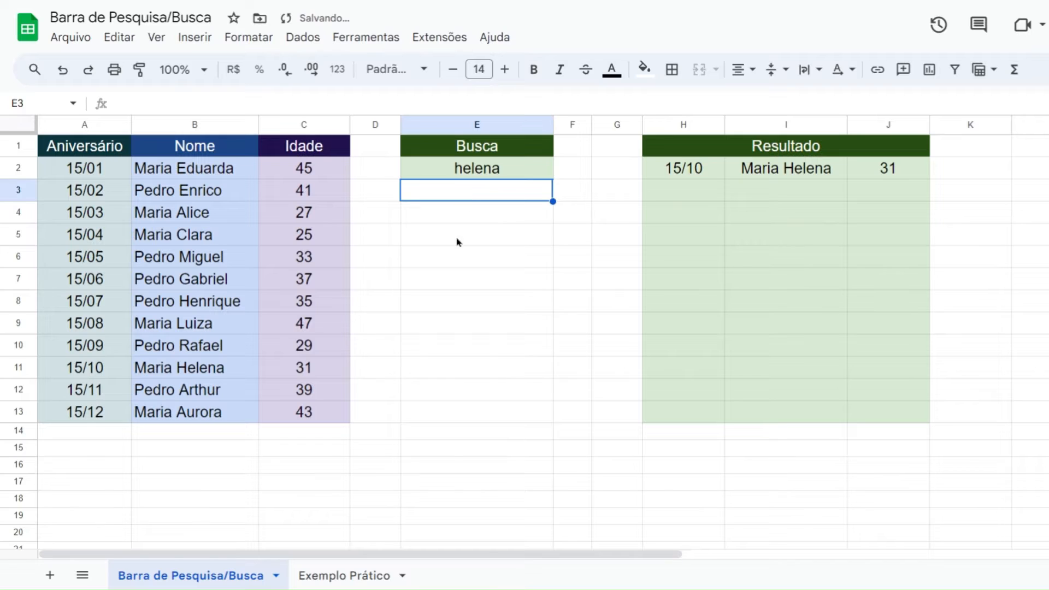
Enter the first name of the person in B3 as the search term in the Busca cell E2.
click(463, 215)
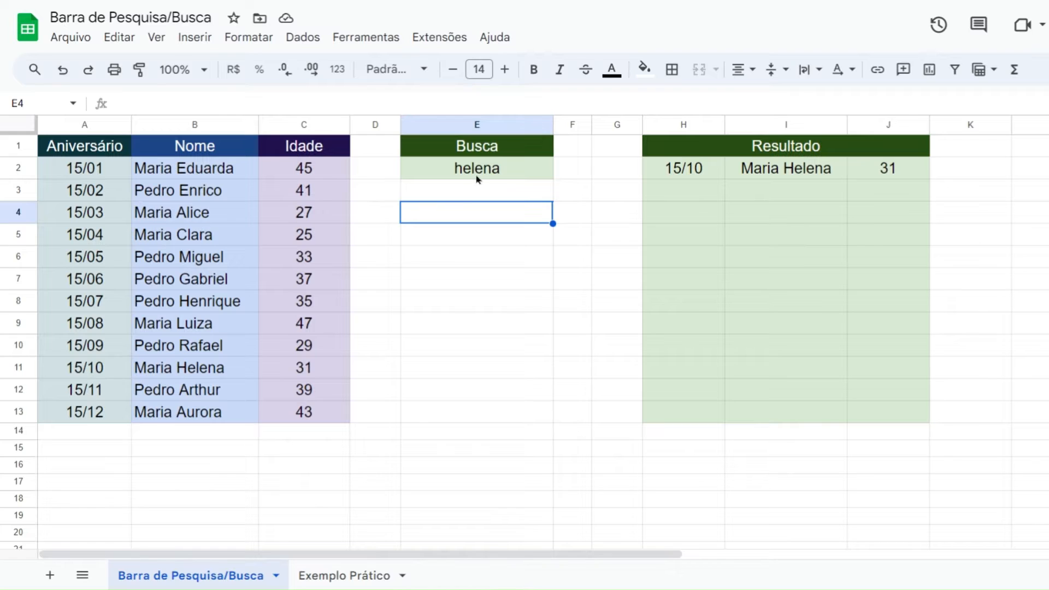
click(441, 174)
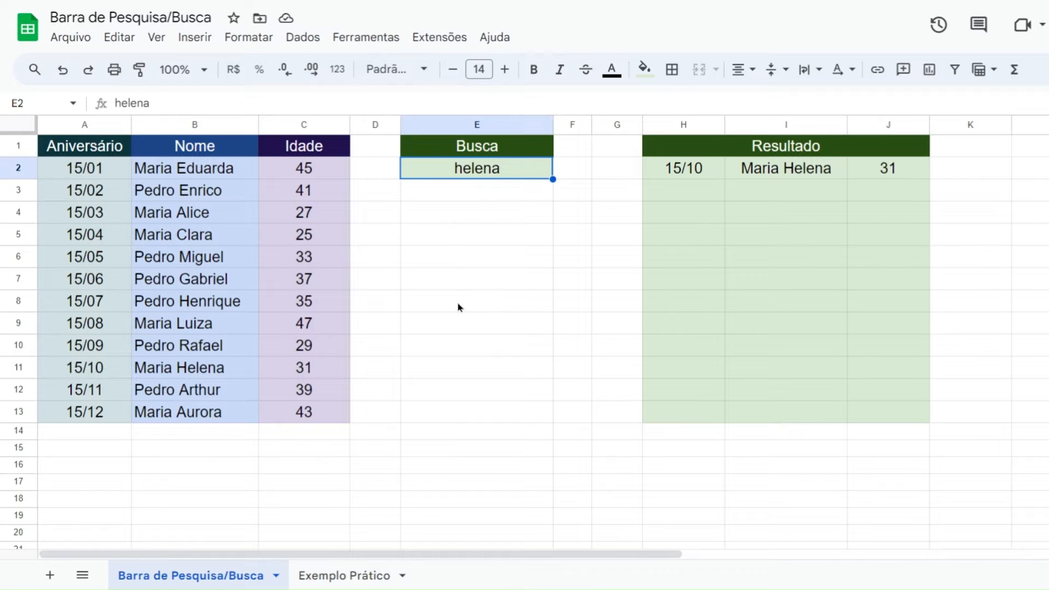
text(pedro)
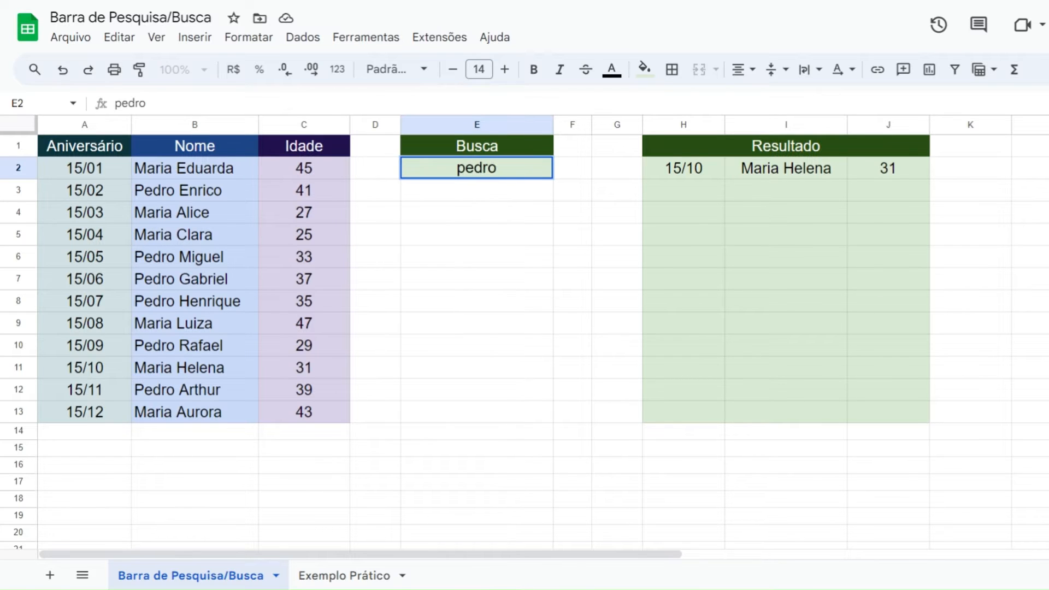
key(Return)
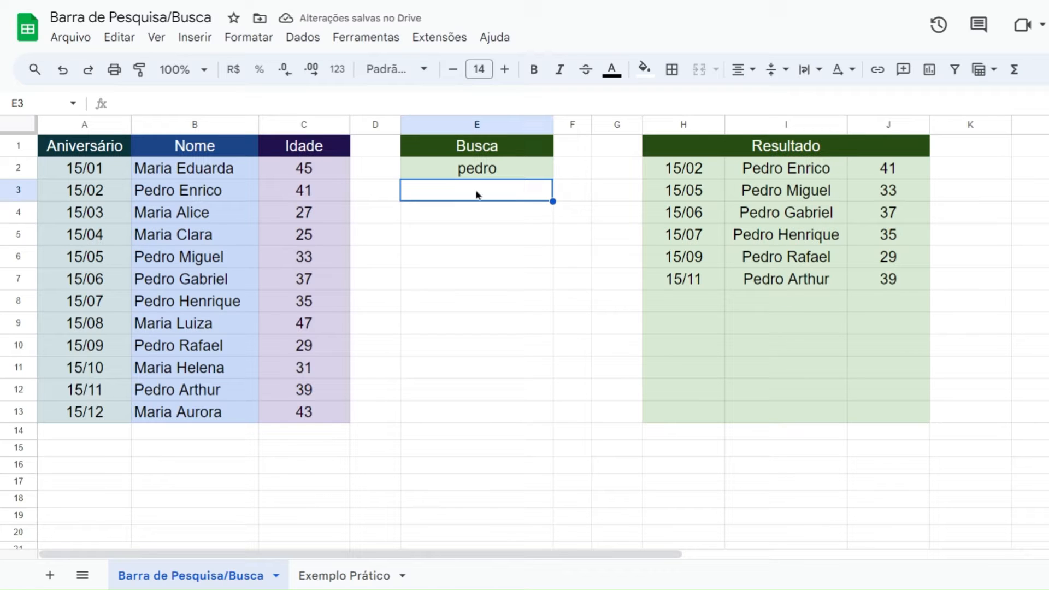
Replace the search term in E2 with the first name of the person in B2.
click(465, 175)
text(maria)
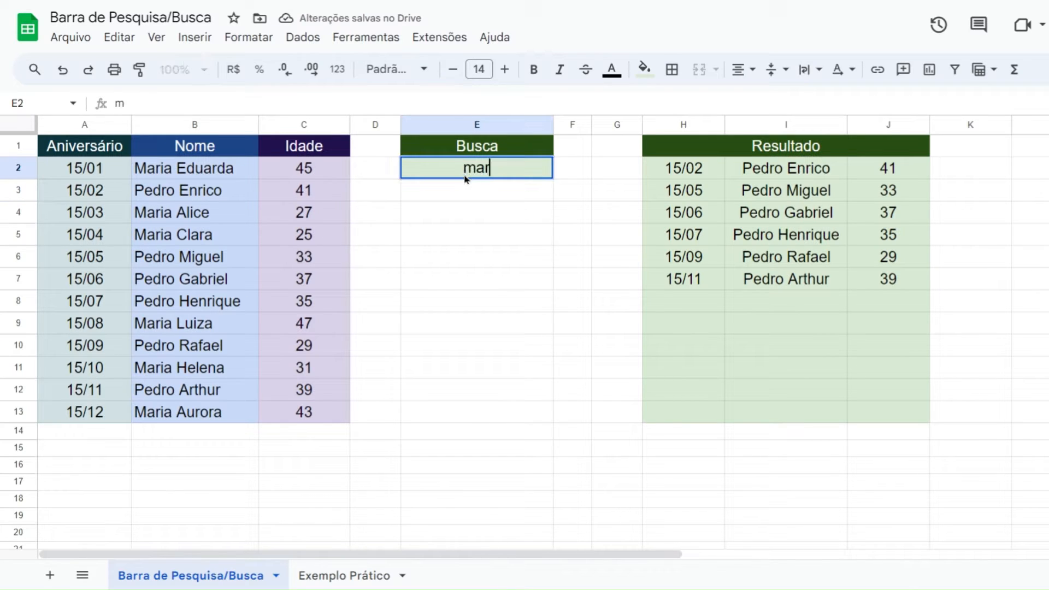
key(Return)
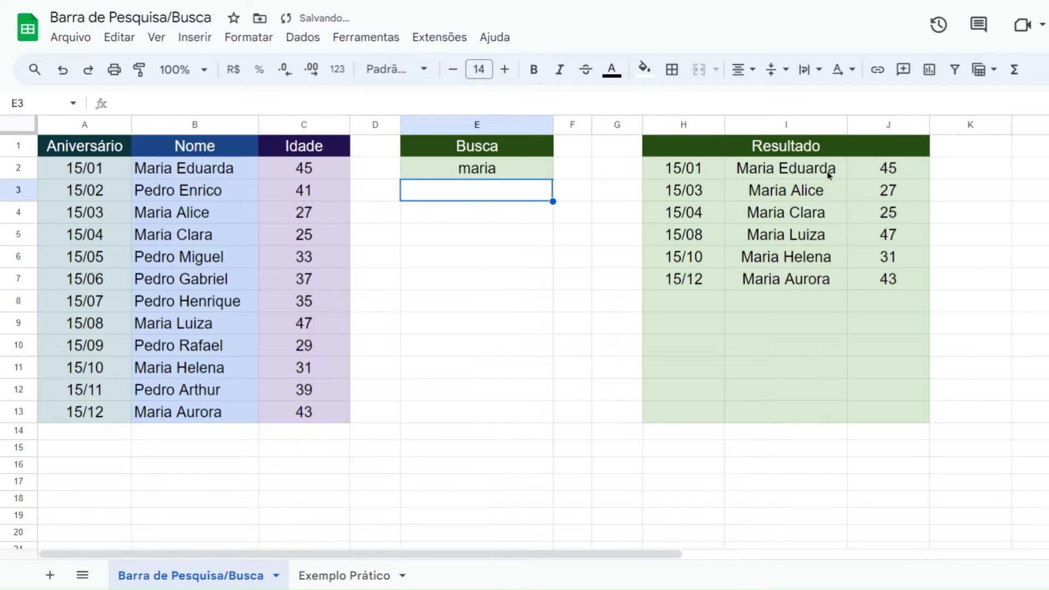
click(503, 174)
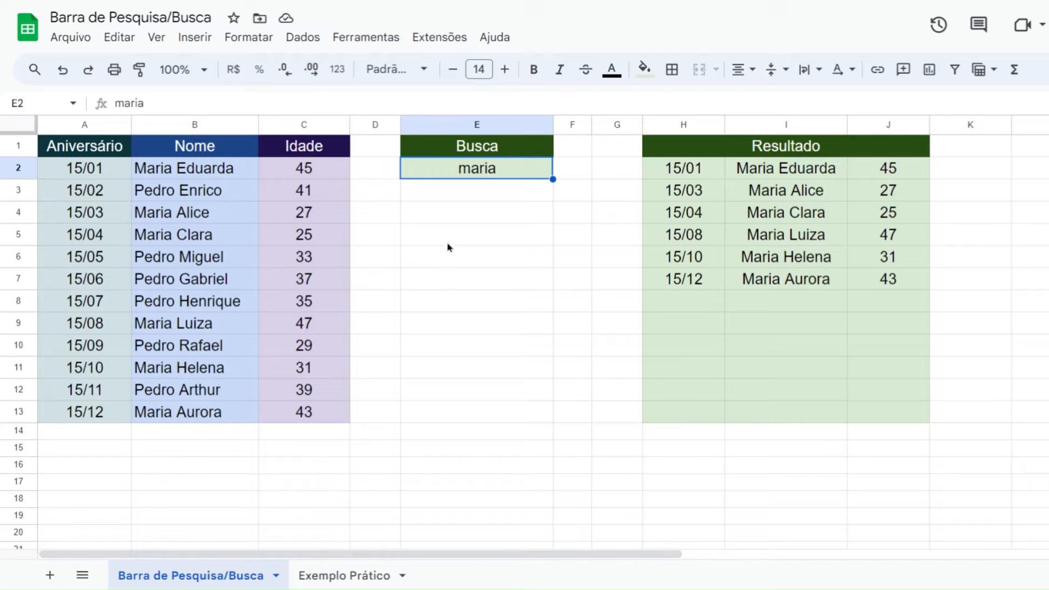
click(456, 195)
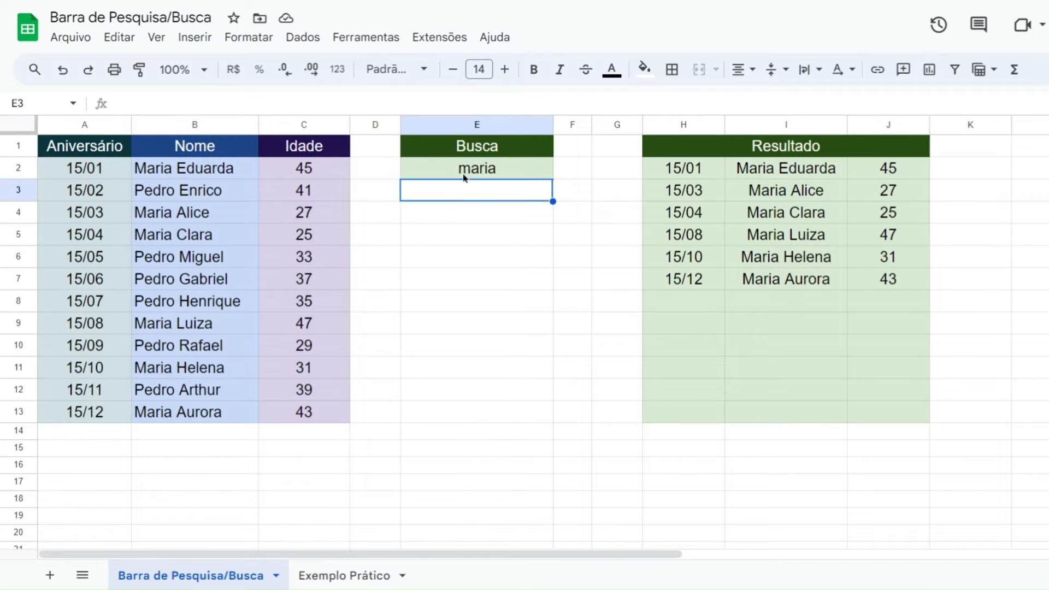
click(463, 174)
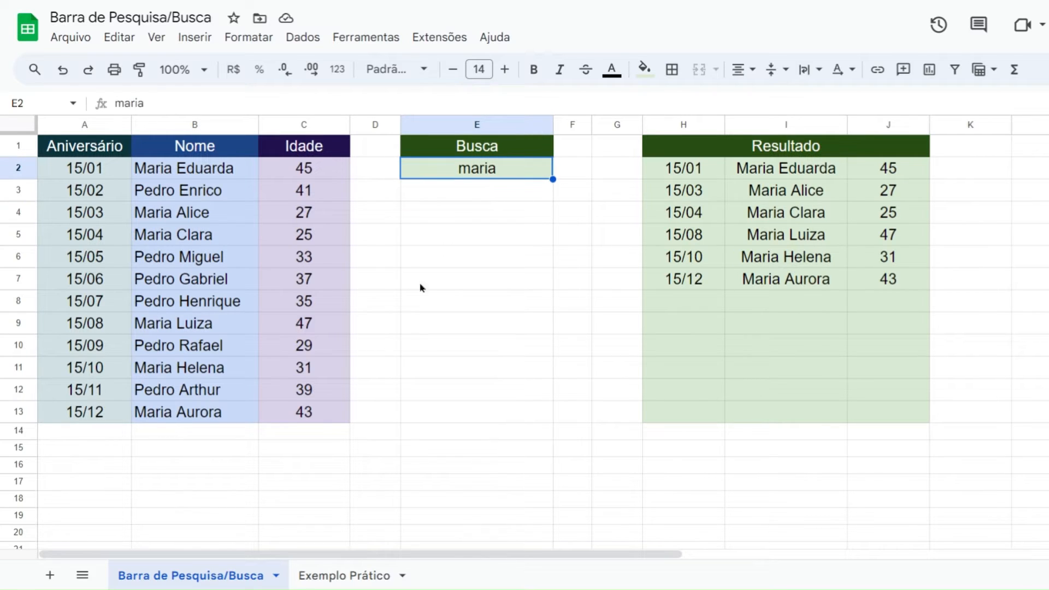
click(472, 200)
click(462, 222)
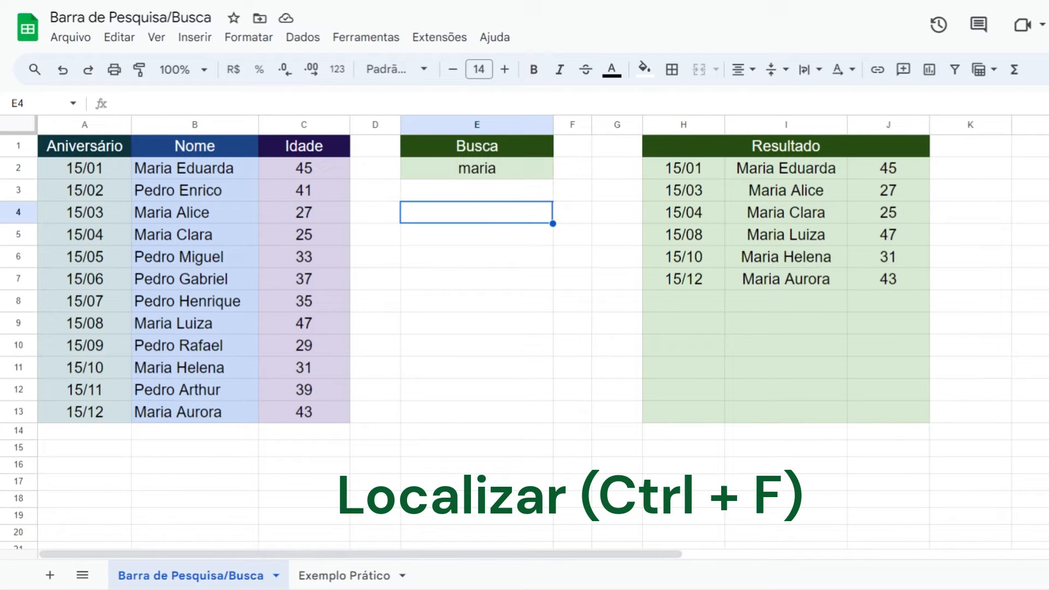
Use Find to search the sheet for the first name of the person in B3, and clear that search.
key(ctrl+f)
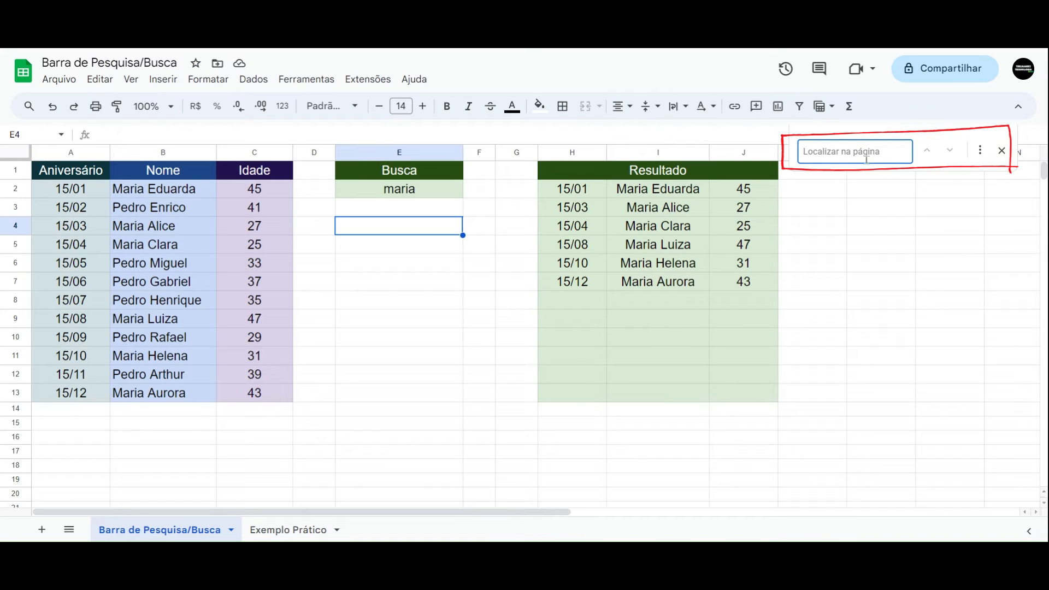
text(pedro)
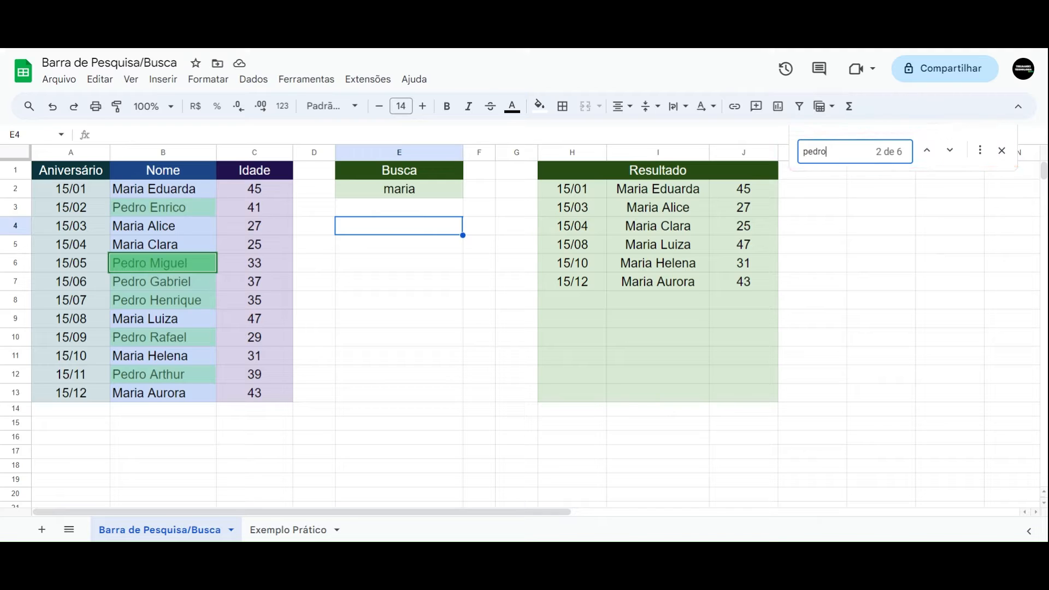
key(BackSpace)
key(BackSpace)
key(BackSpace)
key(BackSpace)
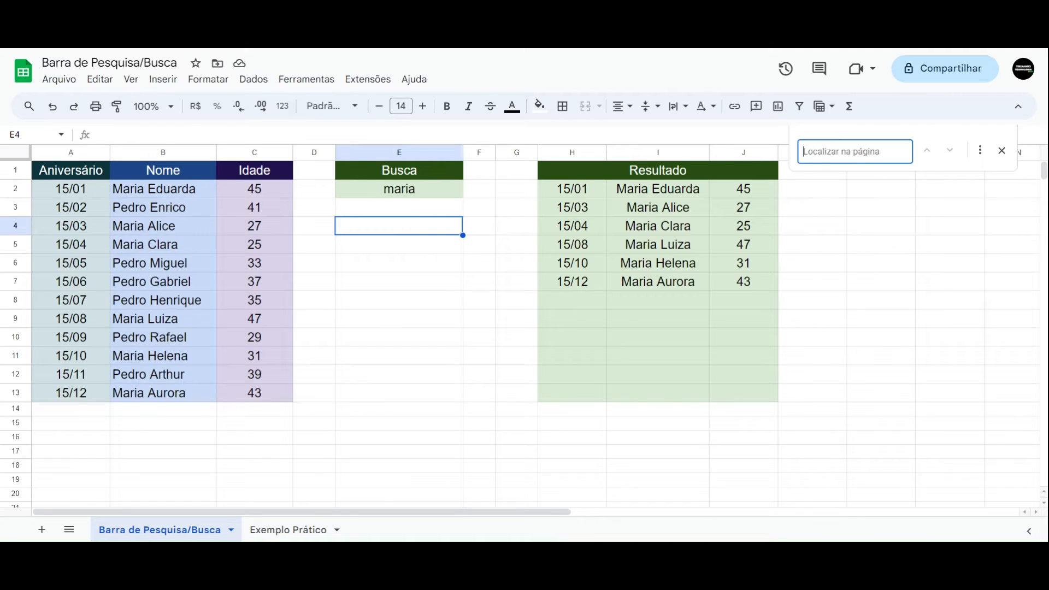
Search the sheet for the first name of the person in B2, clear the term and close Find.
text(maria)
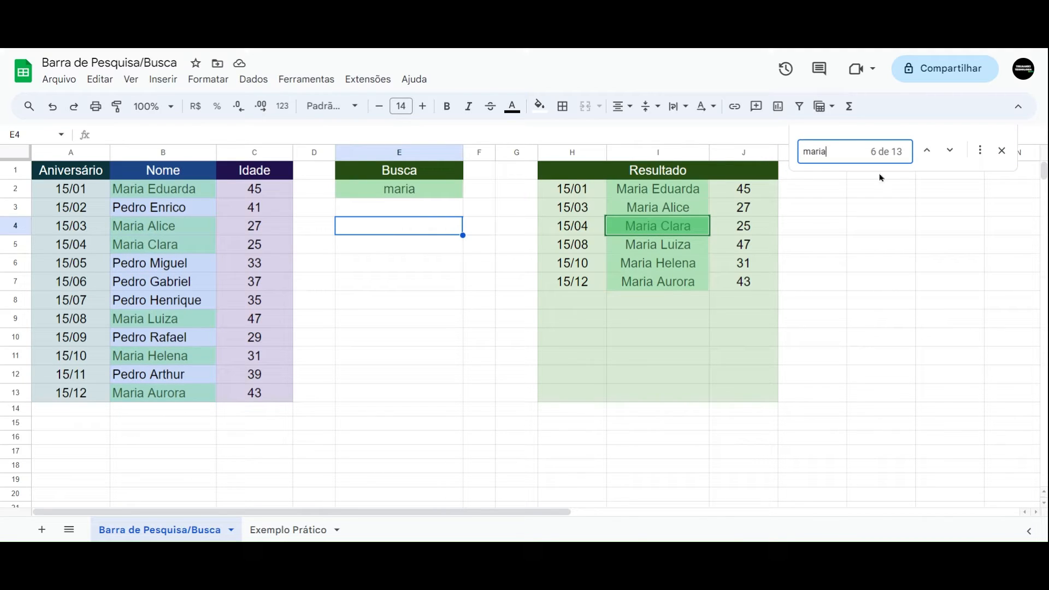
key(BackSpace)
key(BackSpace)
key(BackSpace)
key(BackSpace)
key(BackSpace)
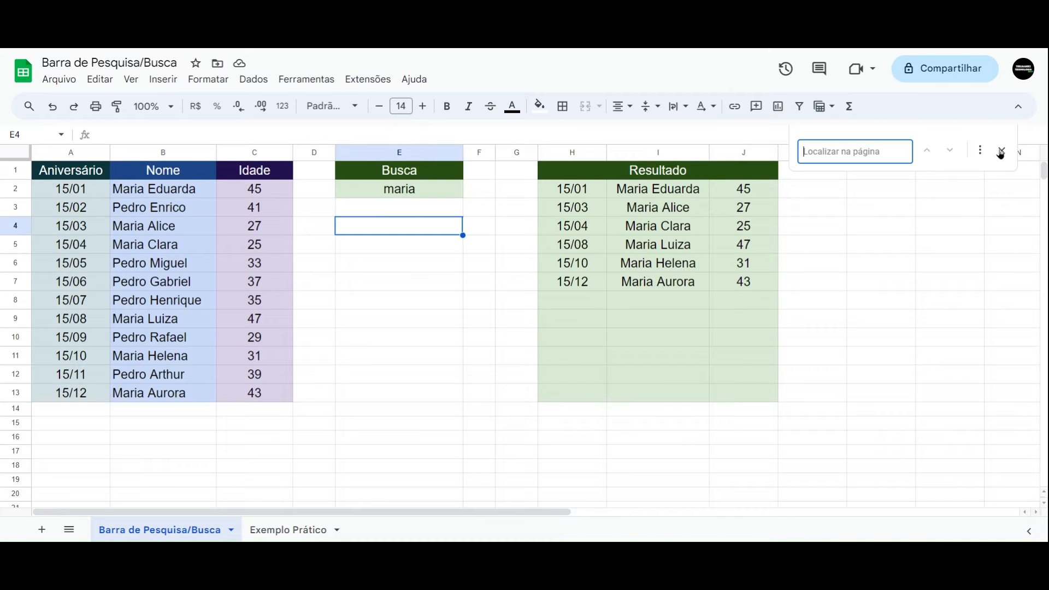
key(Escape)
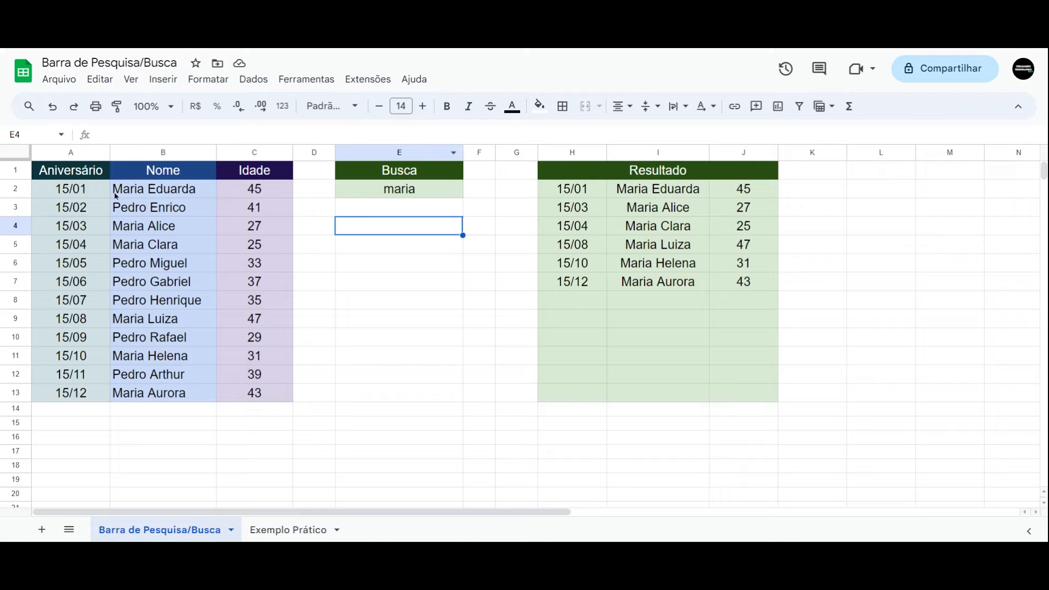
Copy the records in A2:C13 and paste them directly below the table, starting at A14.
drag(104, 192, 251, 393)
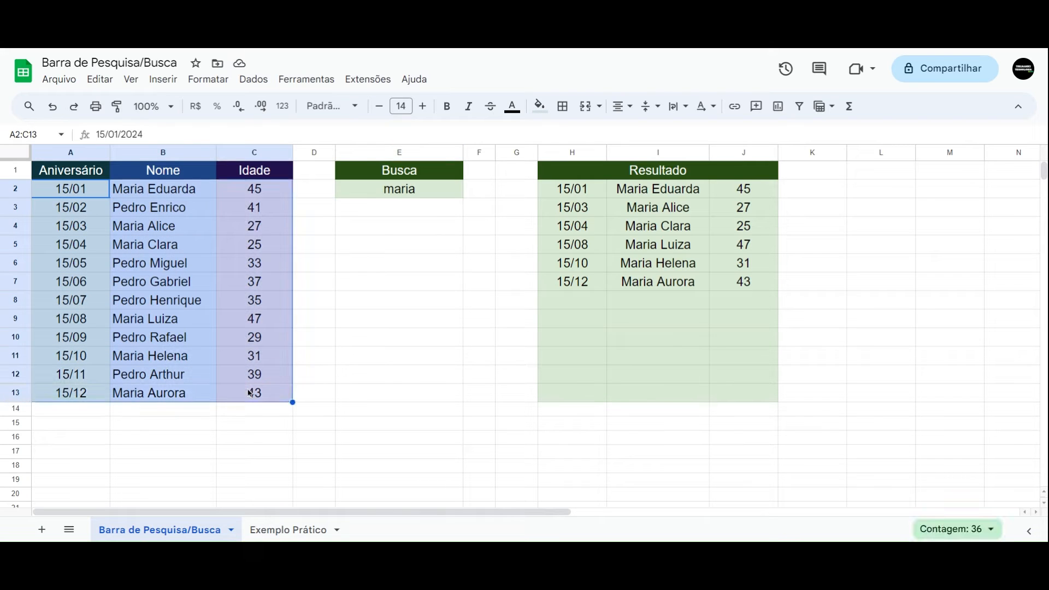
scroll(90, 328, down, 2)
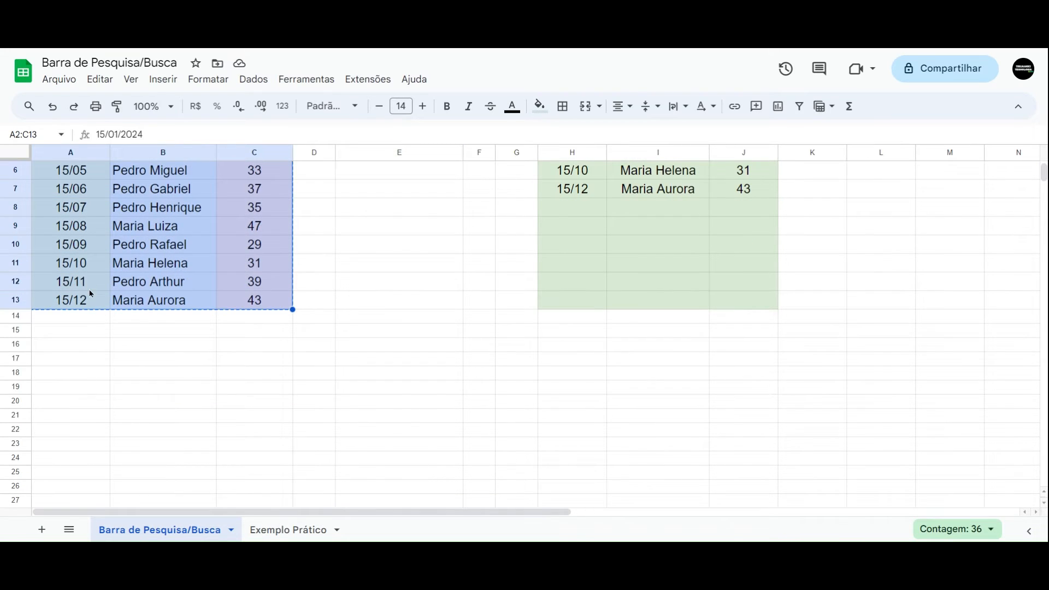
scroll(91, 294, up, 2)
scroll(90, 294, down, 2)
click(82, 317)
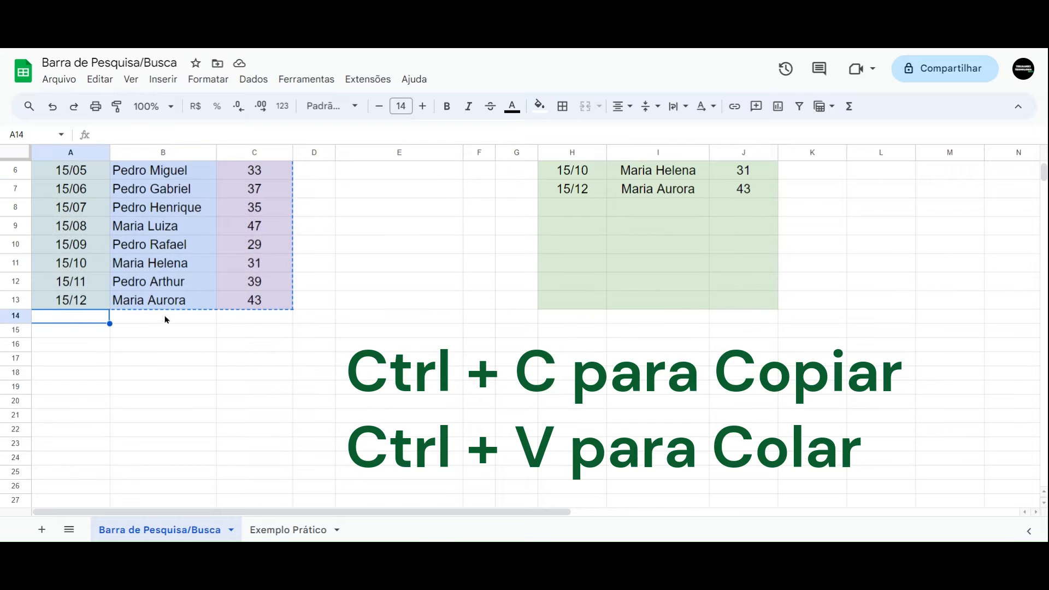
key(ctrl+v)
Paste the copied records four more times, starting at A26, A38, A50 and A62, to extend the table to row 73.
scroll(158, 320, down, 4)
scroll(76, 251, down, 2)
click(82, 227)
key(ctrl+v)
scroll(80, 262, down, 4)
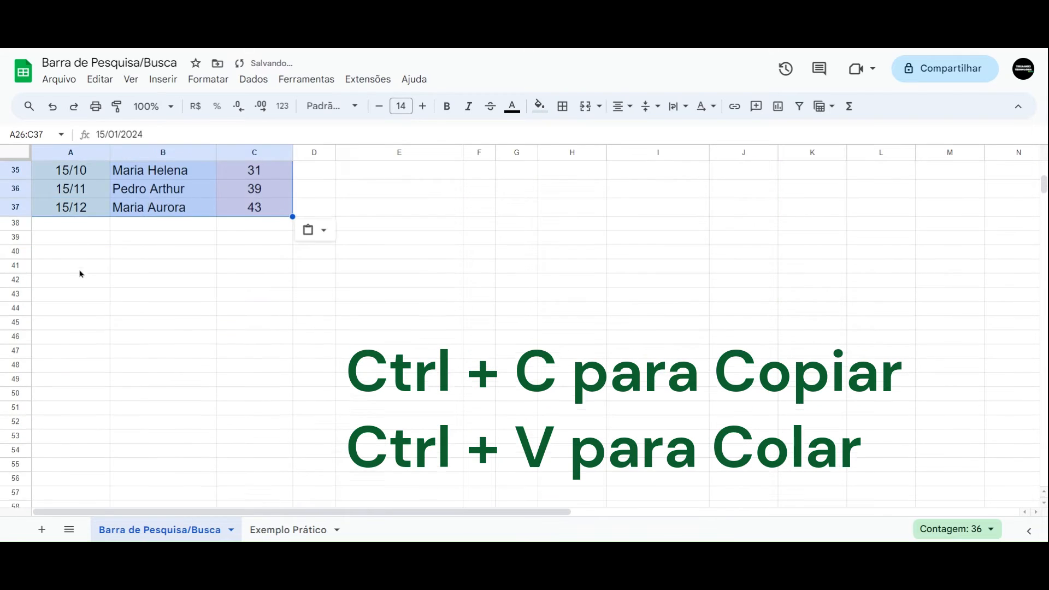
click(80, 232)
key(ctrl+v)
scroll(79, 240, down, 4)
click(75, 263)
key(ctrl+v)
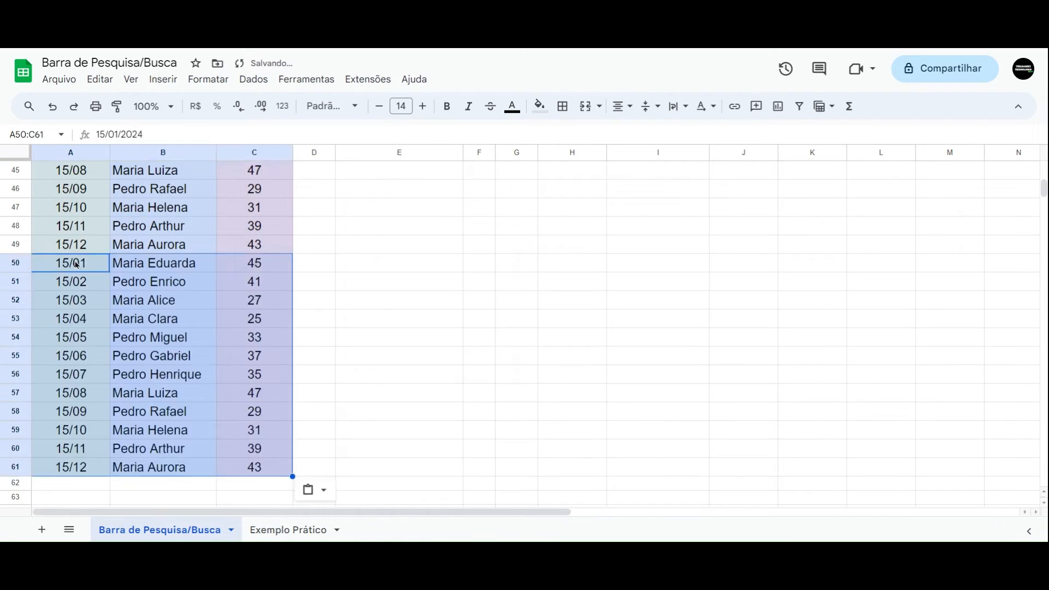
scroll(74, 283, down, 4)
click(73, 308)
key(ctrl+v)
click(305, 305)
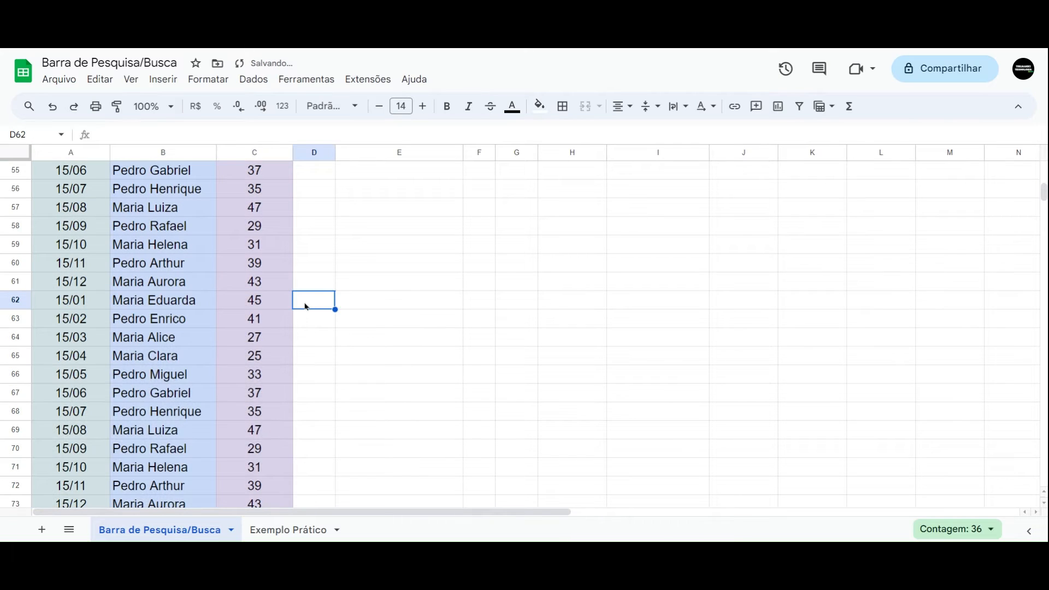
scroll(339, 317, up, 15)
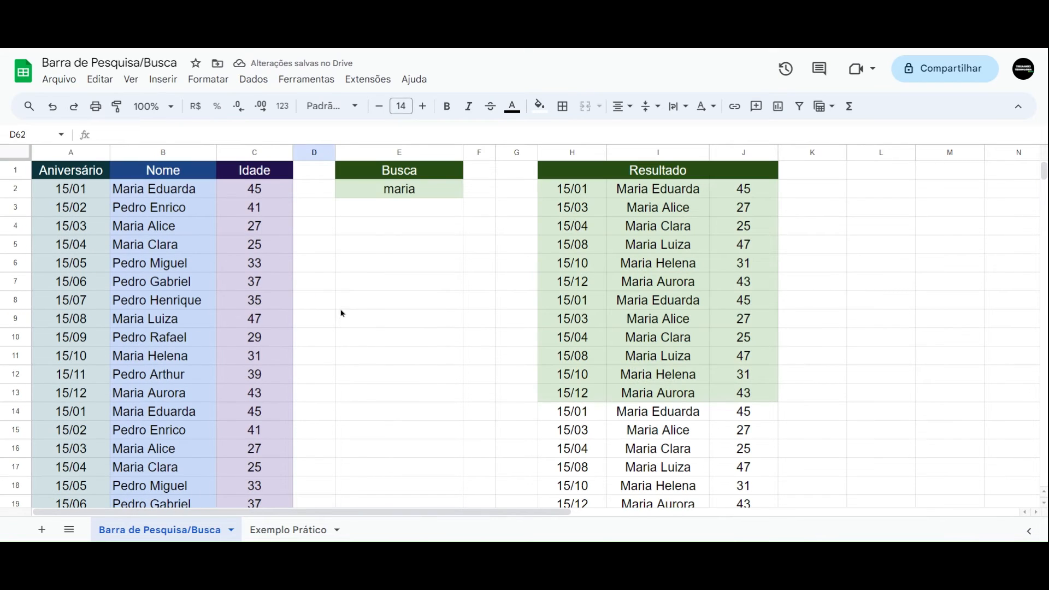
Find the full name from B8 in the sheet, review its highlighted matches down the whole Nome column, and close Find.
click(376, 289)
key(ctrl+f)
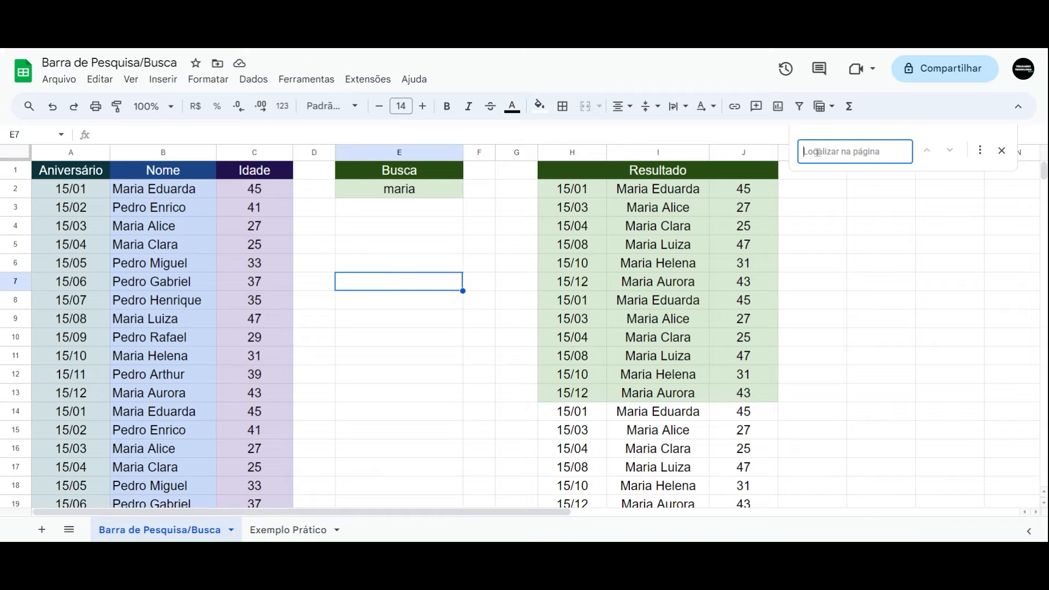
text(pedro hen)
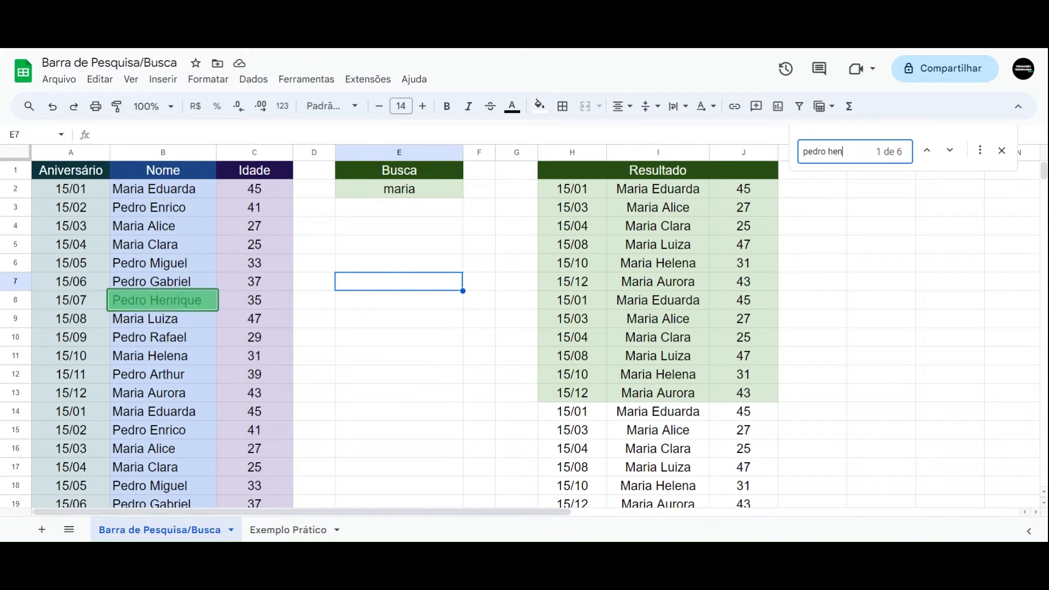
text(rique)
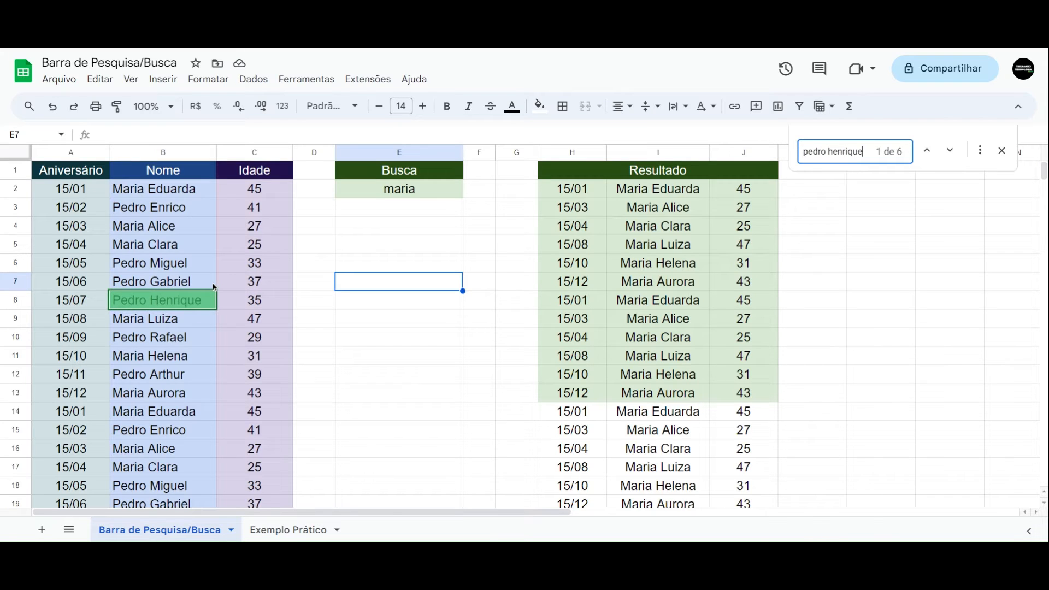
scroll(213, 287, down, 8)
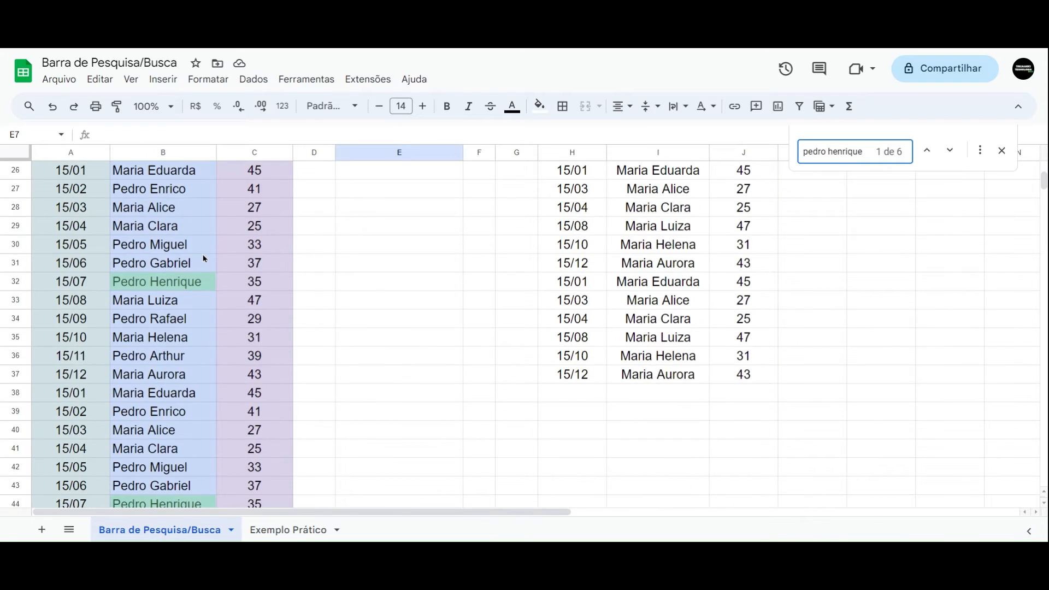
scroll(204, 258, down, 13)
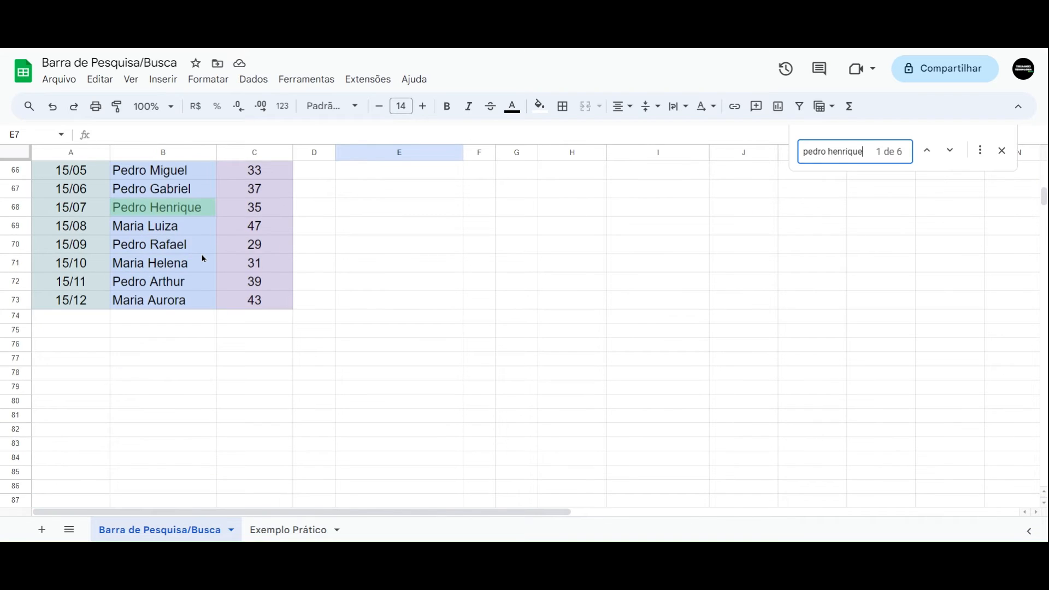
scroll(204, 259, up, 20)
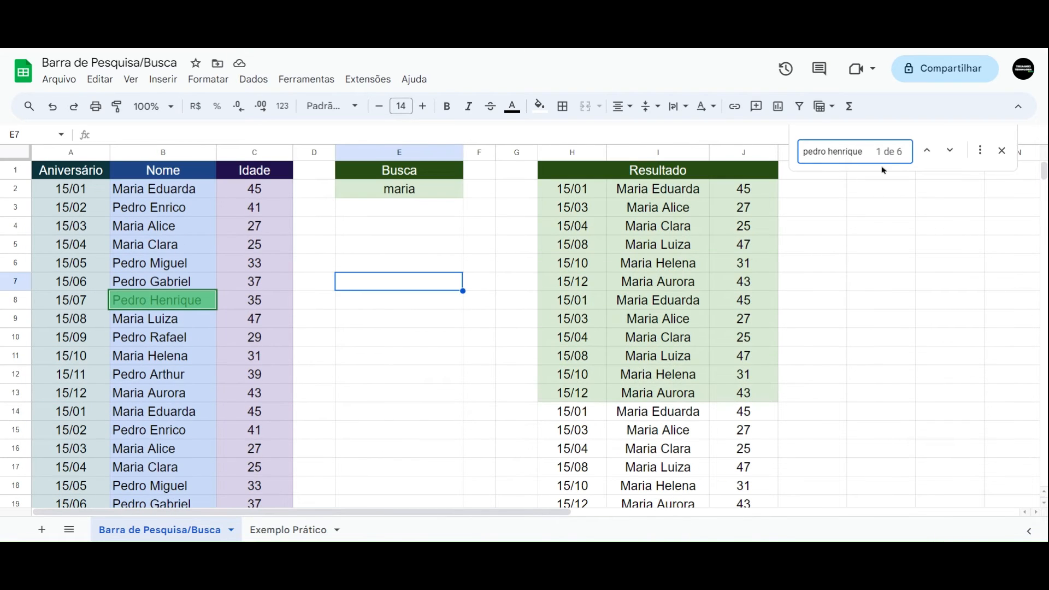
scroll(181, 283, down, 12)
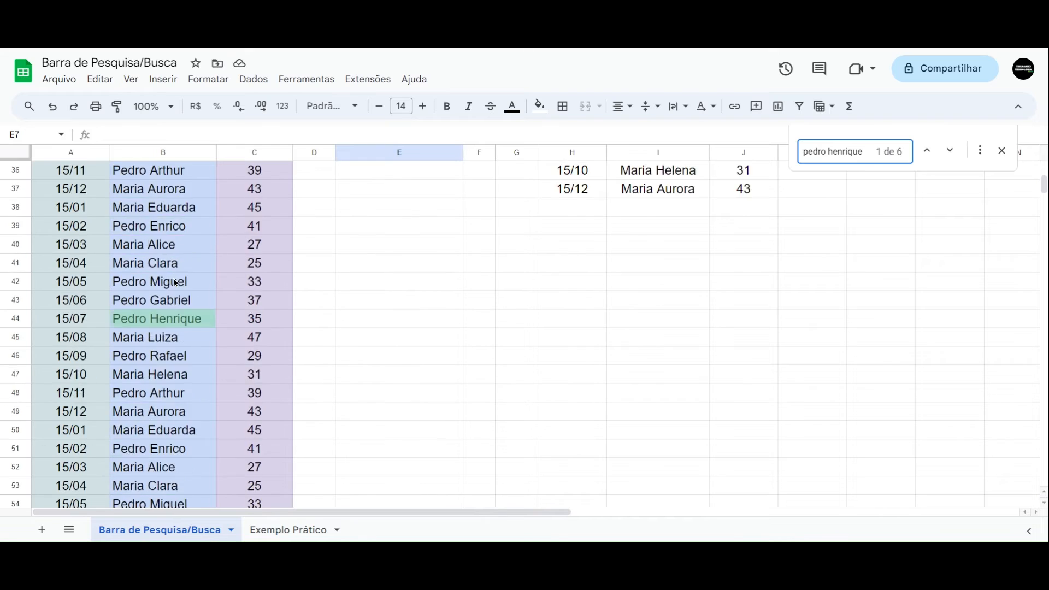
scroll(175, 282, up, 12)
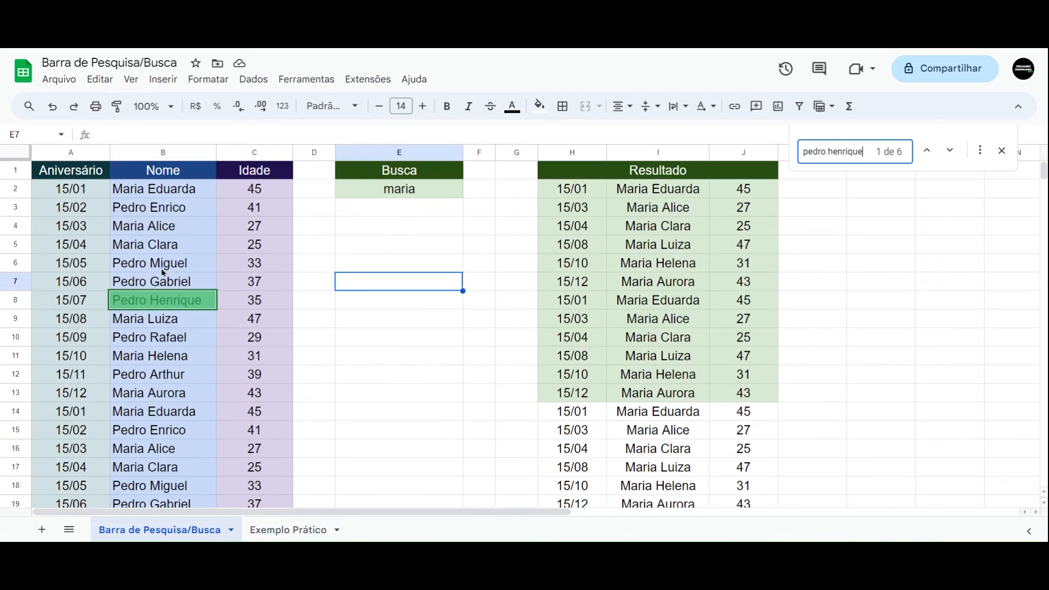
click(1001, 152)
Set the Busca cell E2 to the full name of the person in B8.
click(407, 192)
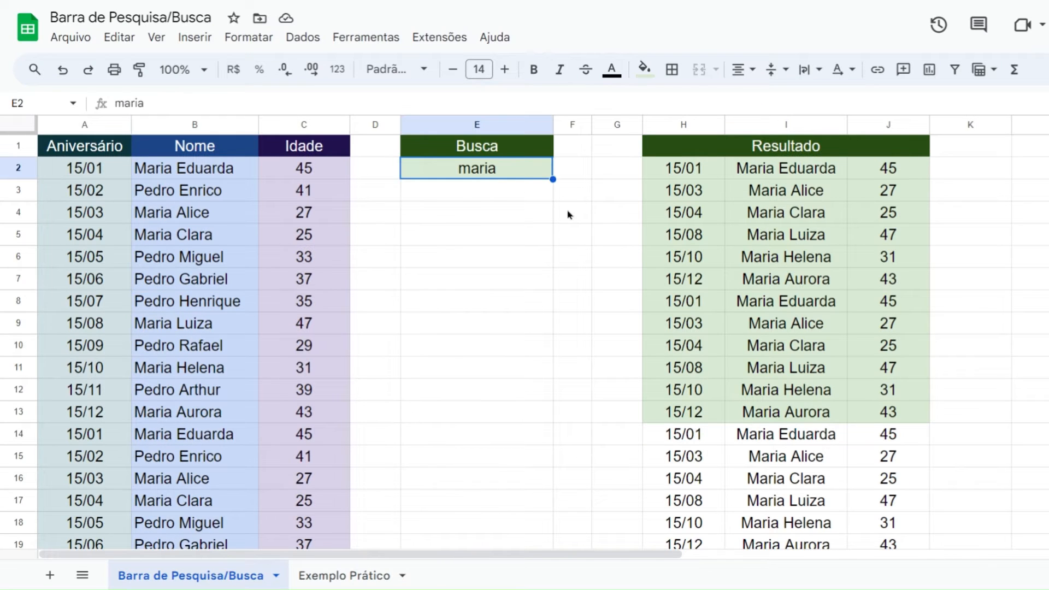
text(pedro henrique)
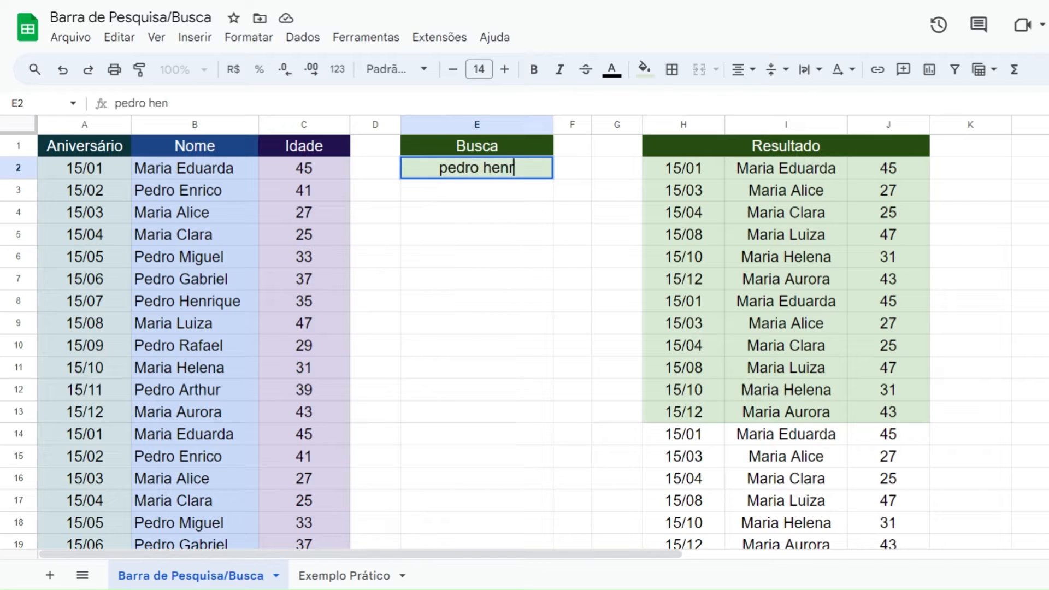
key(Return)
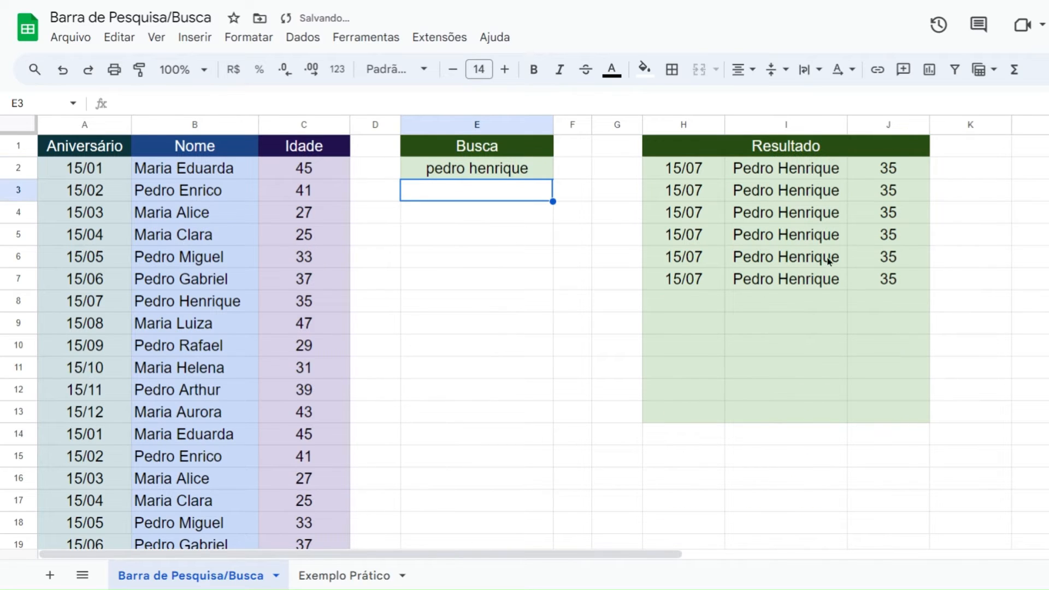
click(474, 266)
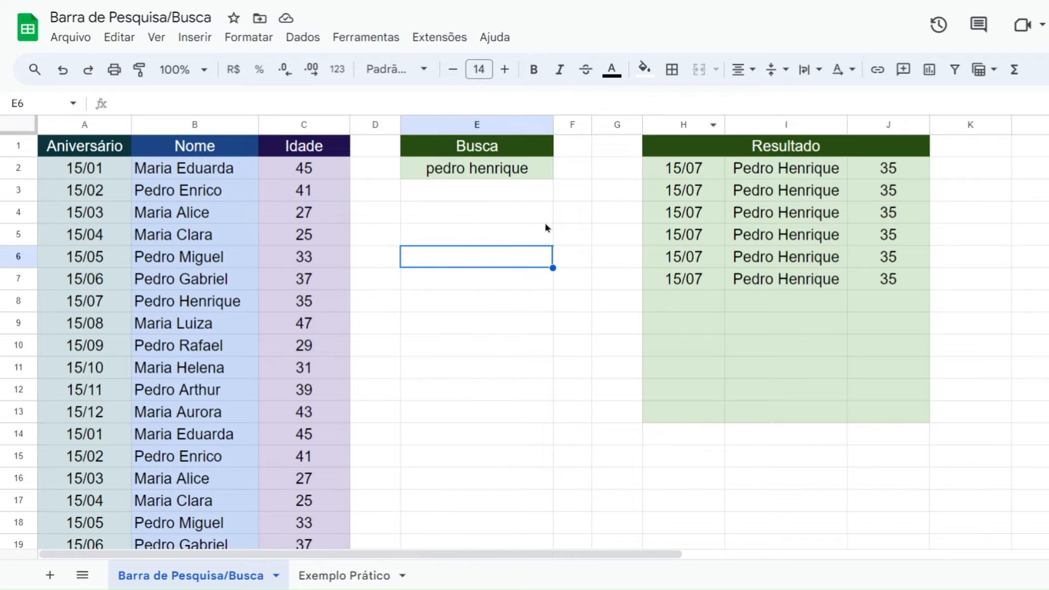
Undo the last Busca entry and all the pasted record copies, back to the original table ending at row 13.
key(ctrl+z)
key(ctrl+z)
key(ctrl+z)
key(ctrl+z)
key(ctrl+z)
key(ctrl+z)
key(ctrl+z)
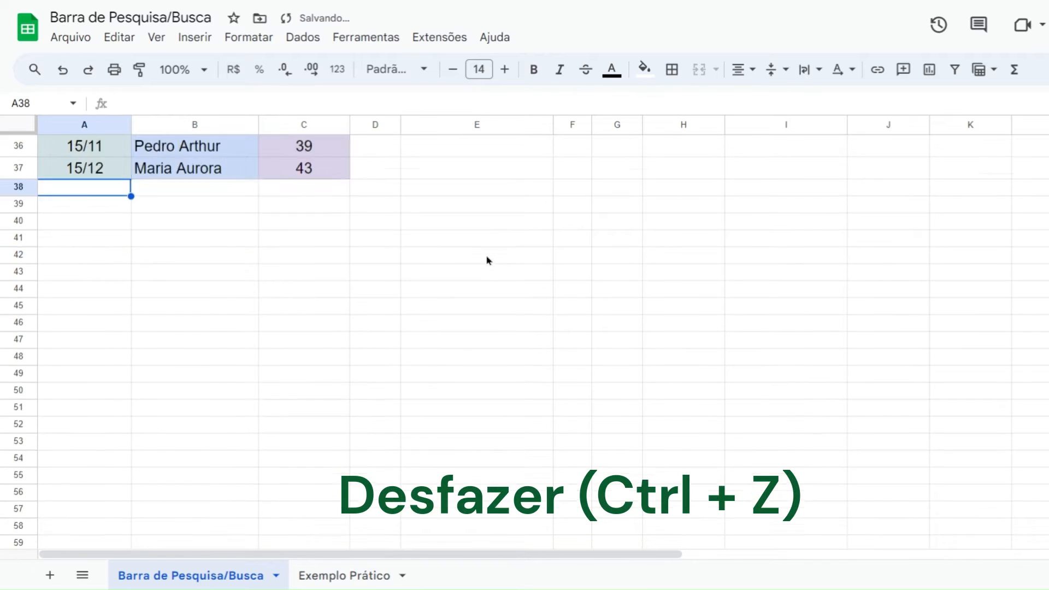
scroll(468, 259, up, 3)
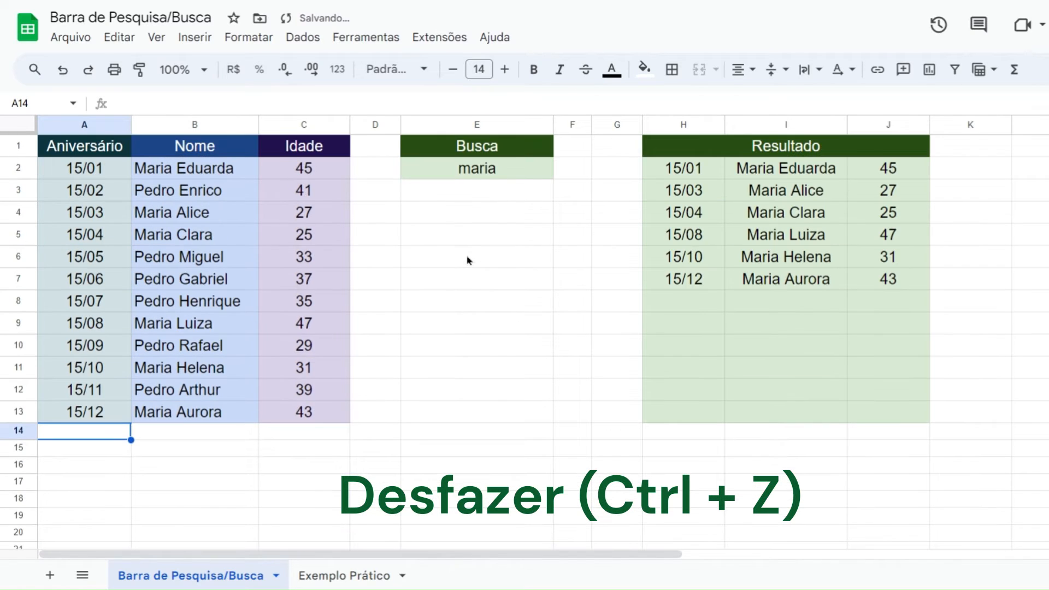
click(471, 256)
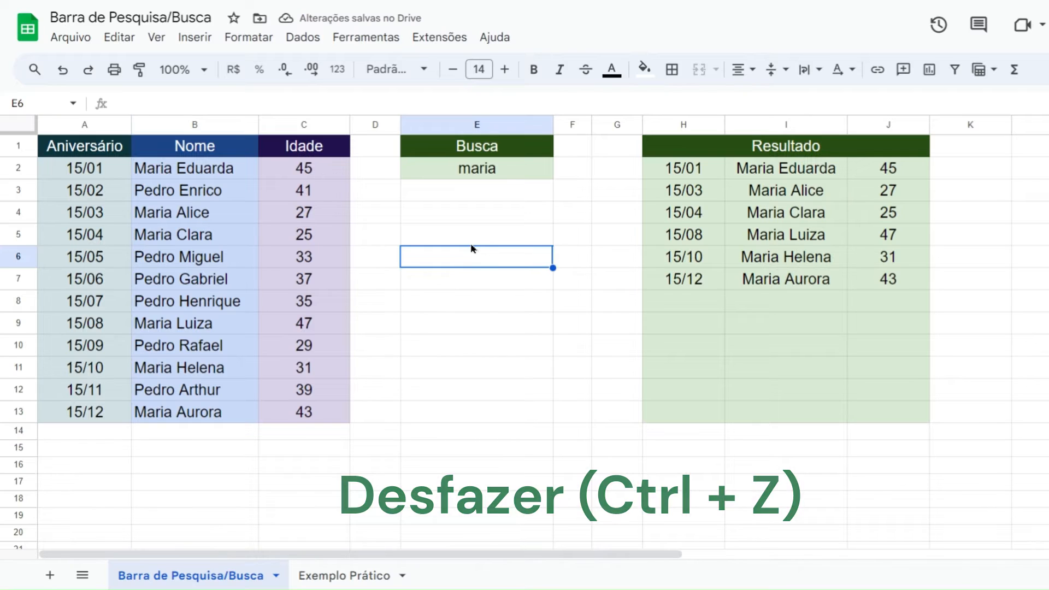
click(474, 333)
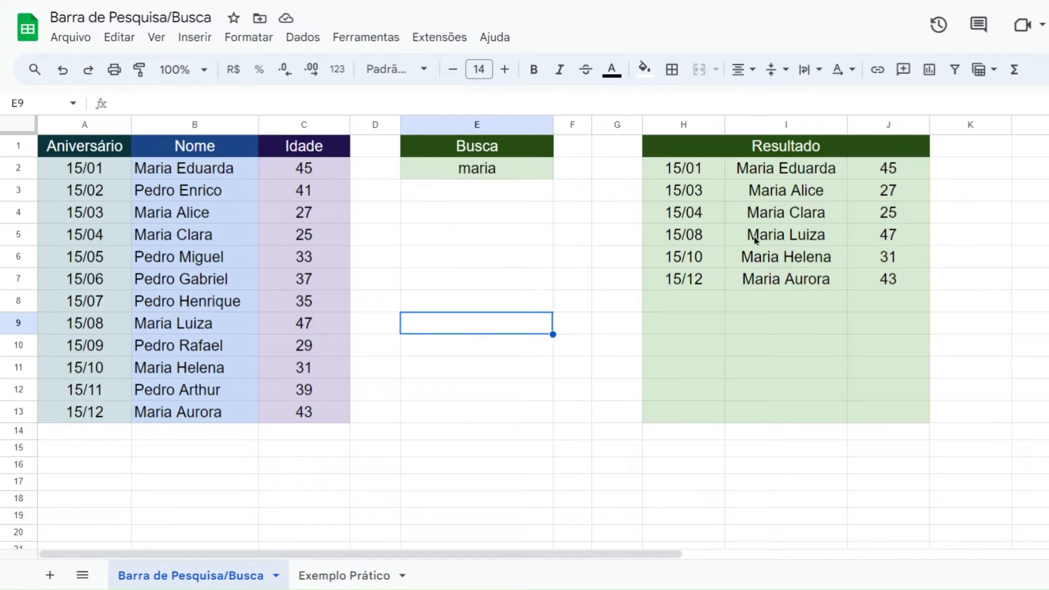
On the Exemplo Prático sheet, start a QUERY formula in H2 under Resultado and review the function's argument help.
click(343, 576)
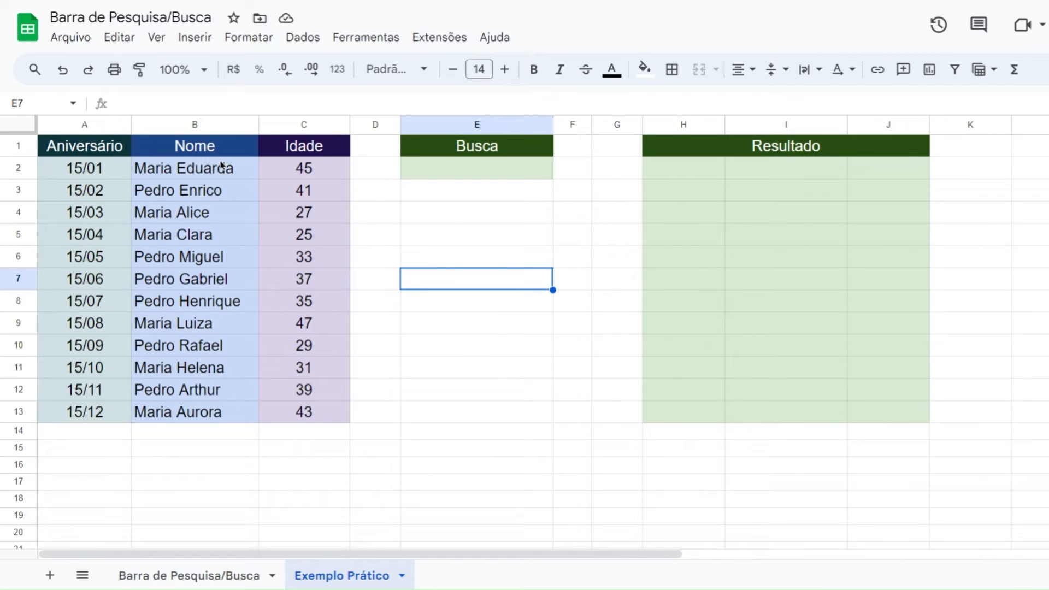
click(464, 178)
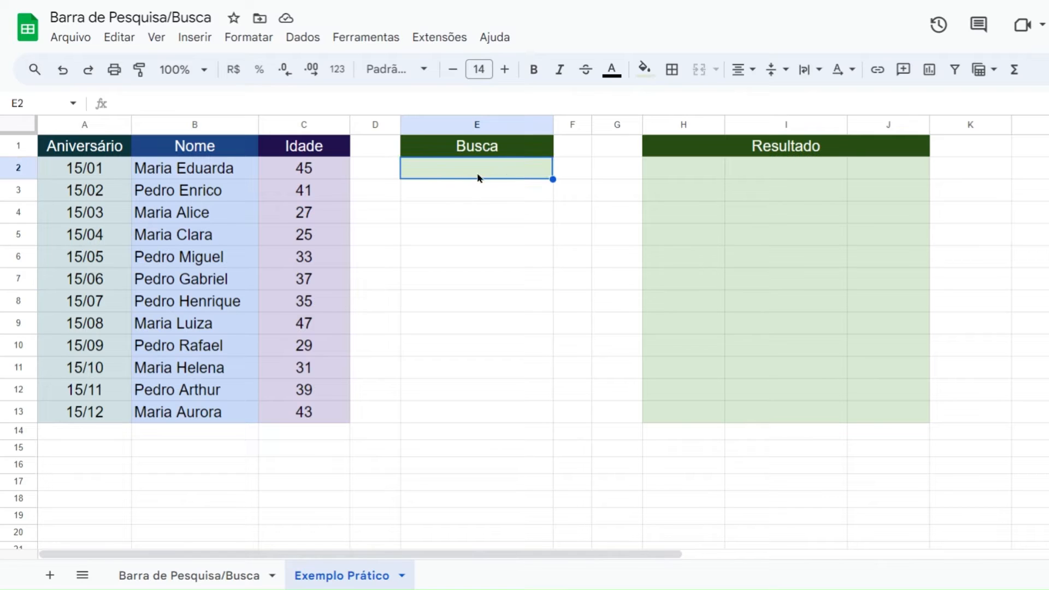
click(668, 171)
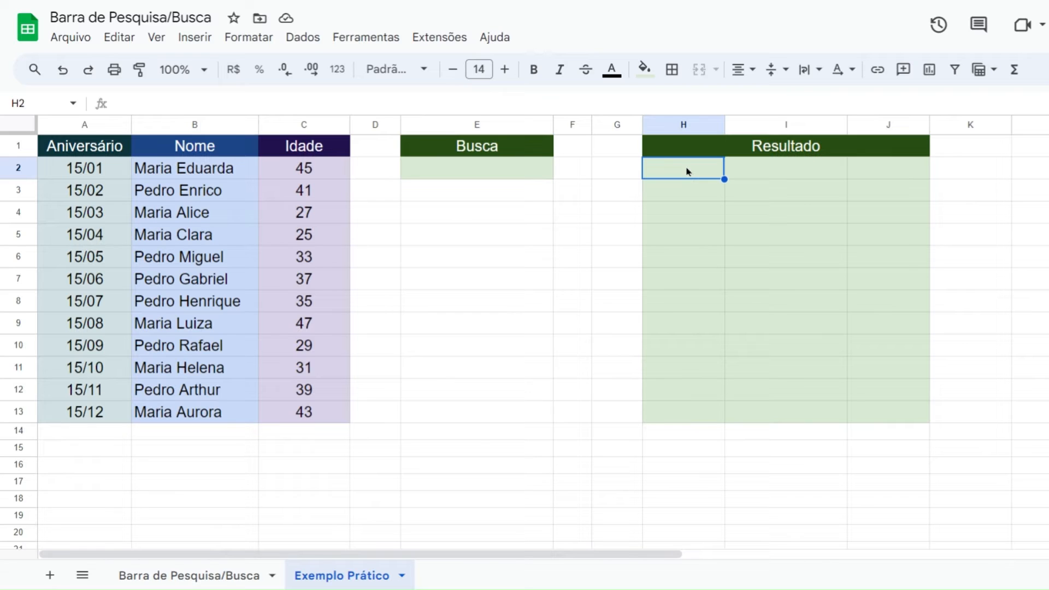
text(=query)
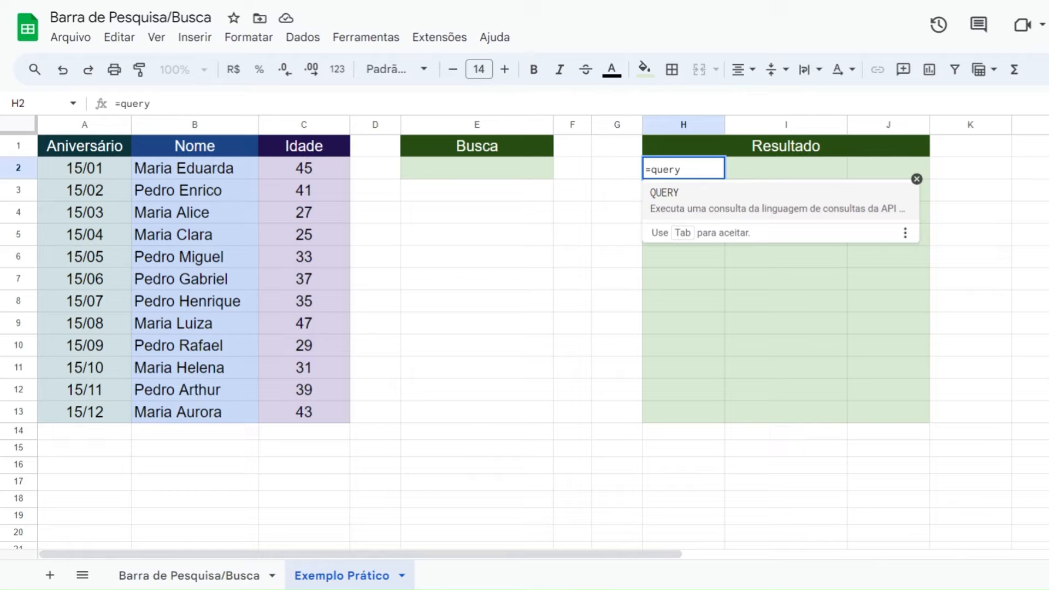
click(683, 212)
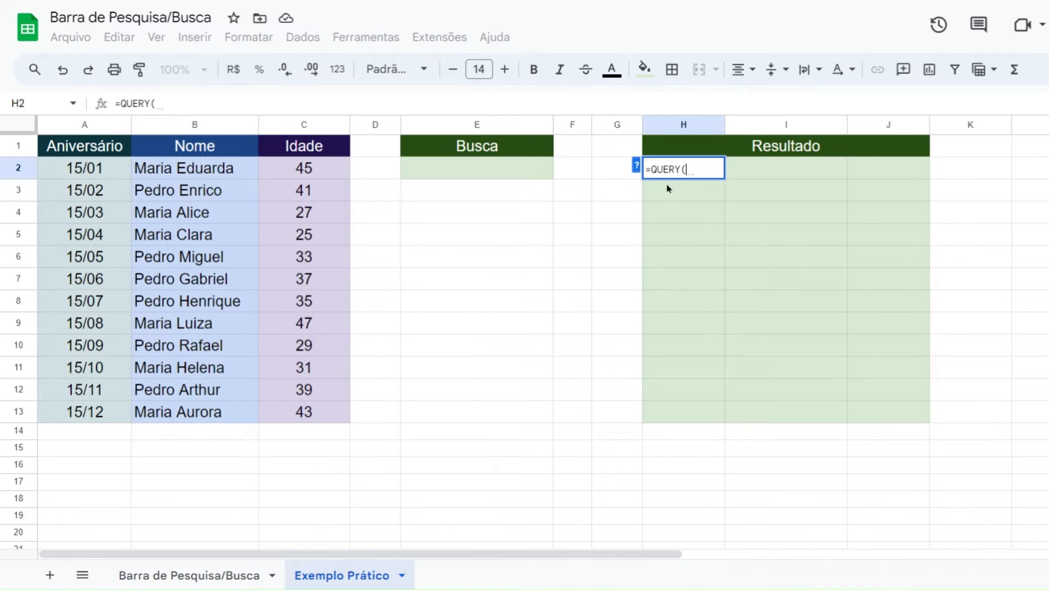
click(636, 166)
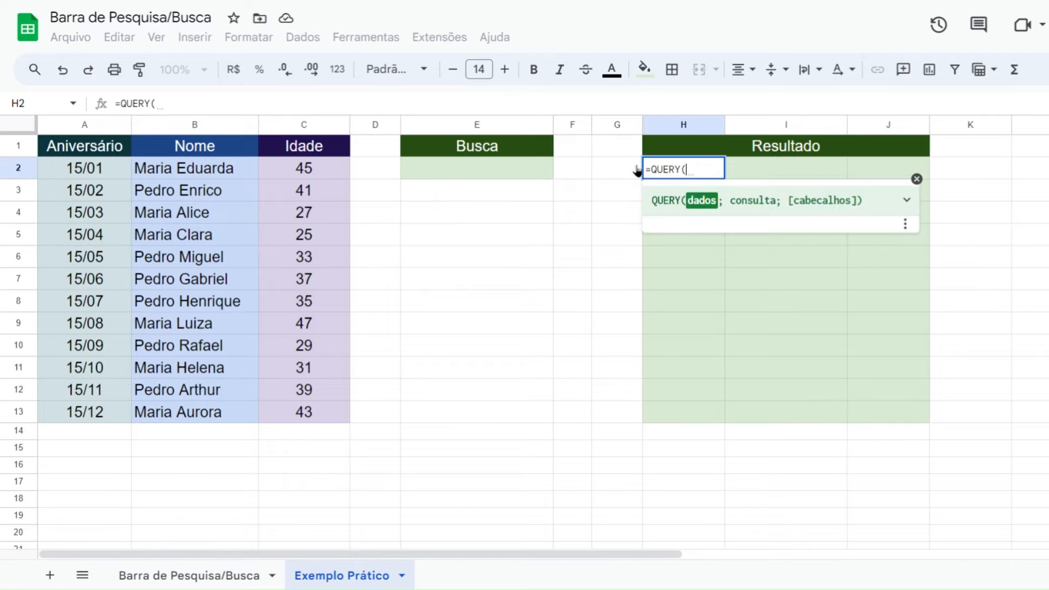
click(906, 201)
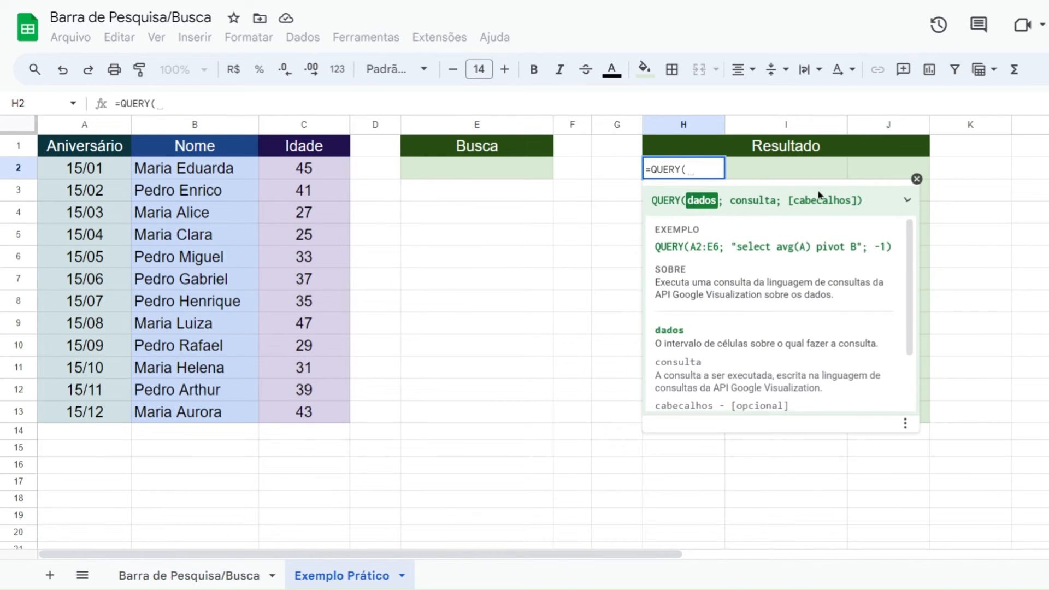
click(907, 204)
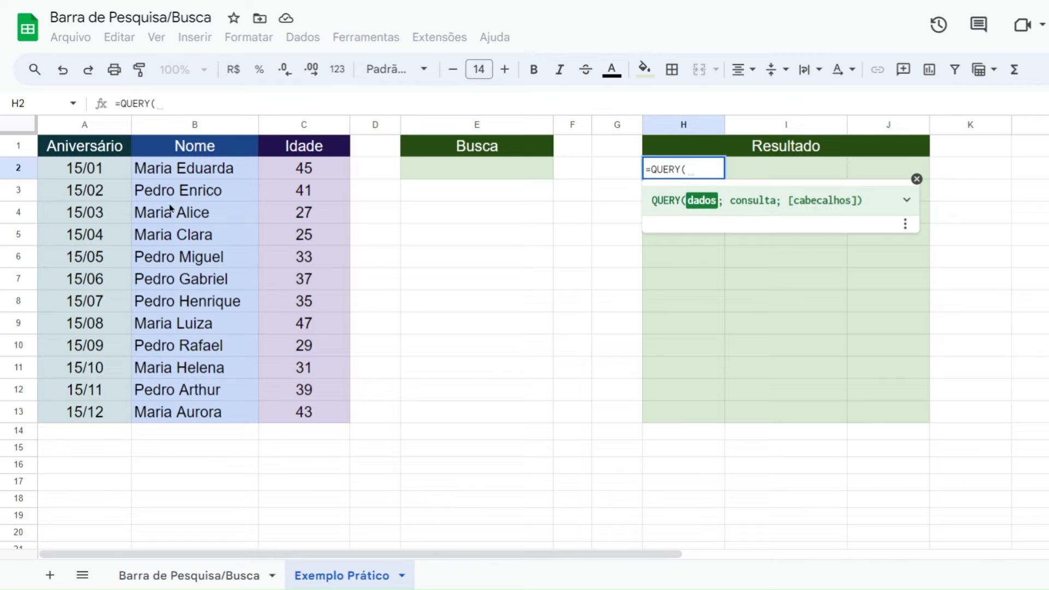
Set the QUERY data argument to the table's records as the open-ended range A2:C.
drag(99, 174, 294, 413)
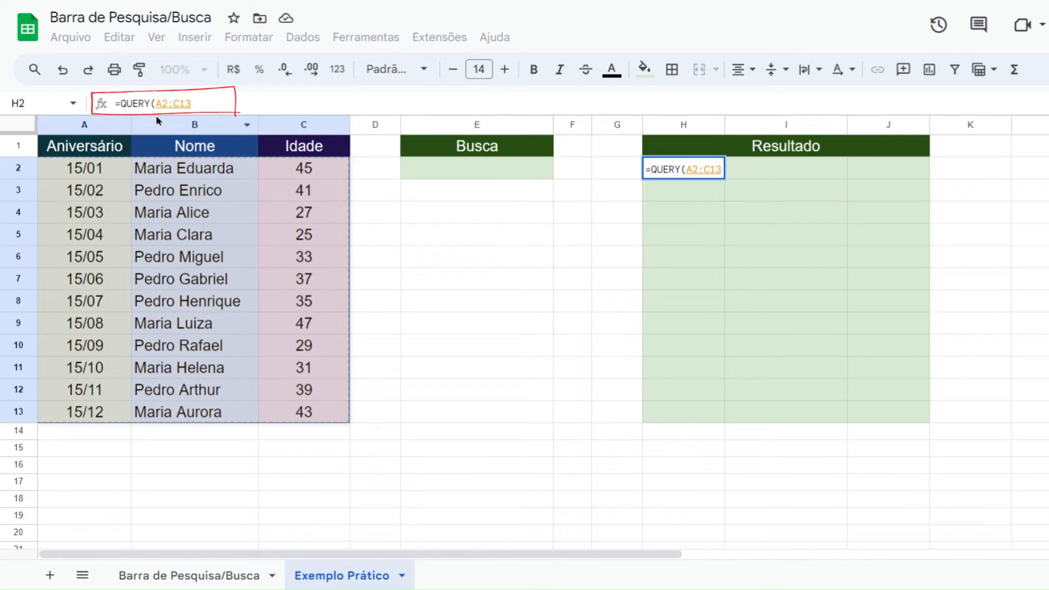
click(196, 104)
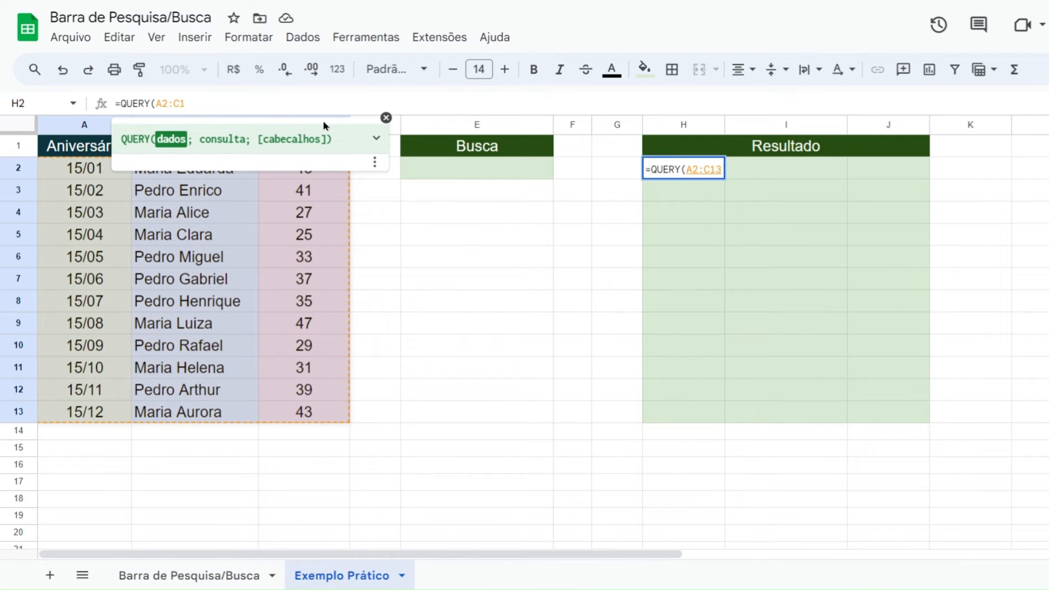
key(BackSpace)
key(BackSpace)
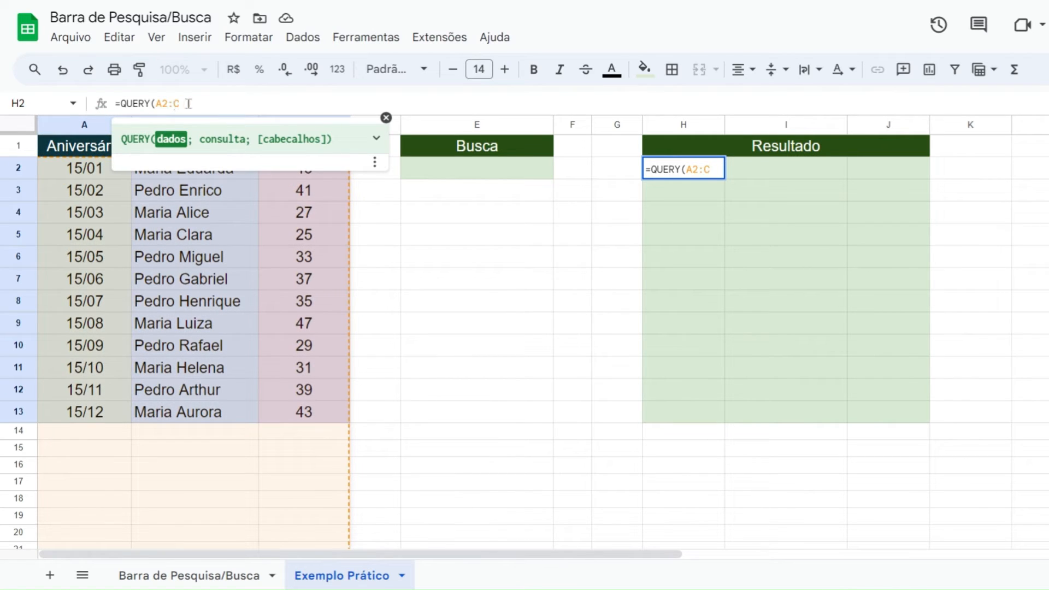
Examine how far the highlighted A2:C range extends down the sheet below the table.
scroll(208, 274, down, 20)
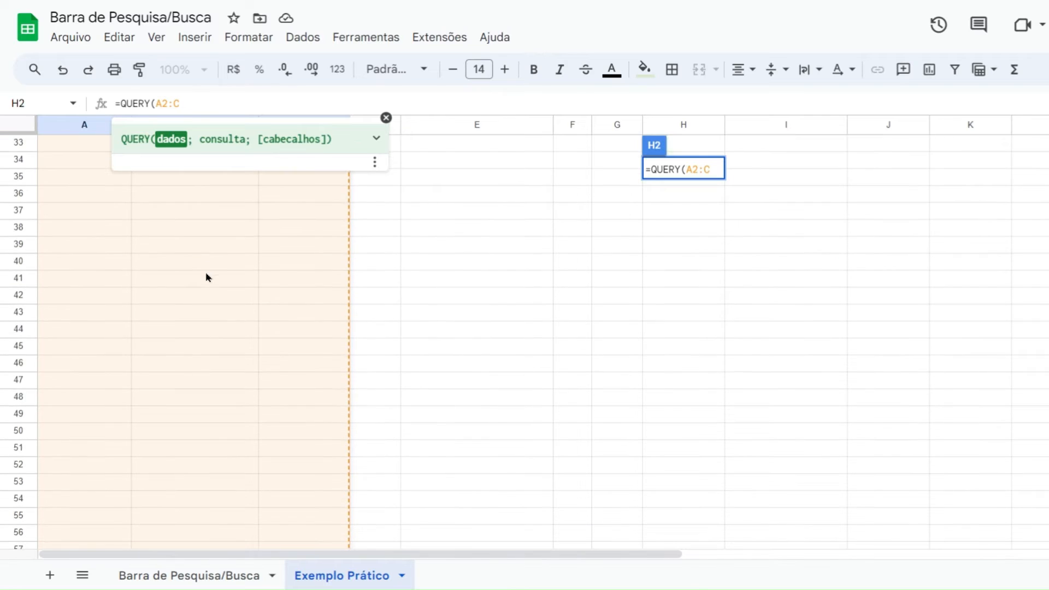
scroll(208, 294, up, 9)
scroll(208, 297, down, 10)
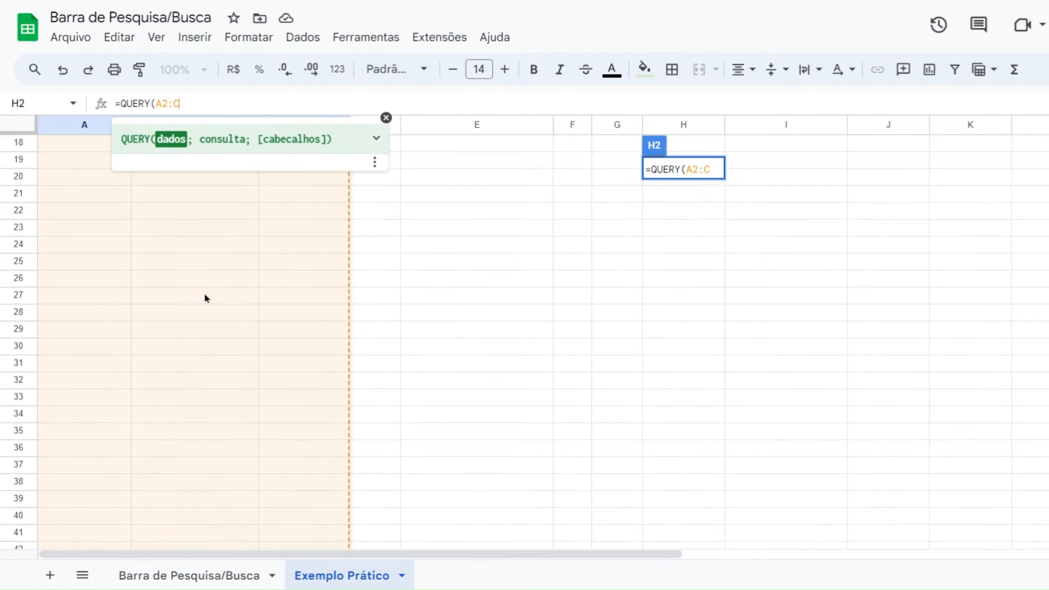
scroll(210, 294, up, 10)
scroll(211, 294, up, 5)
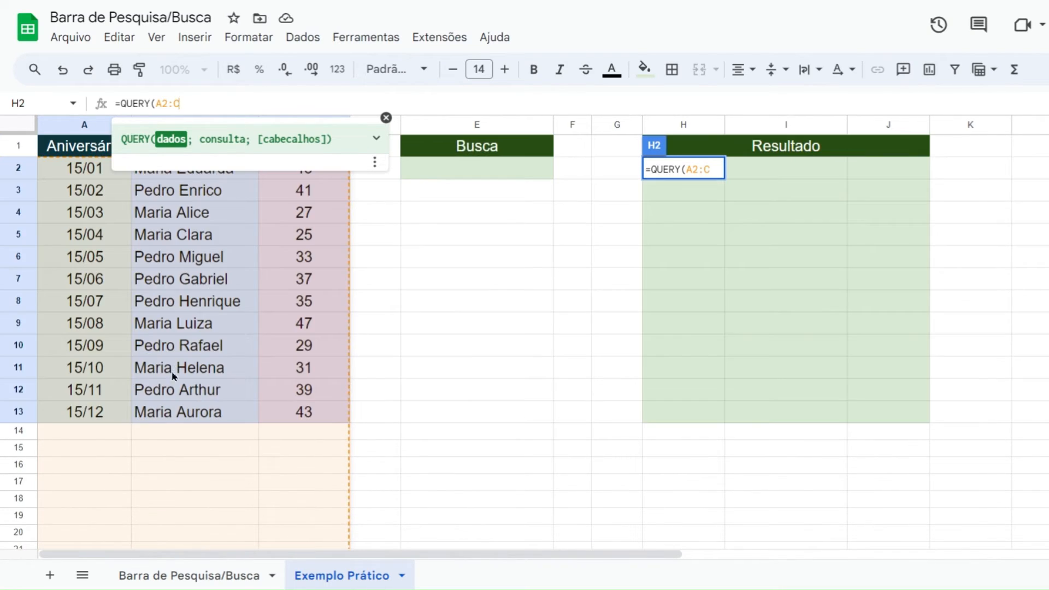
scroll(179, 416, down, 6)
scroll(188, 323, up, 6)
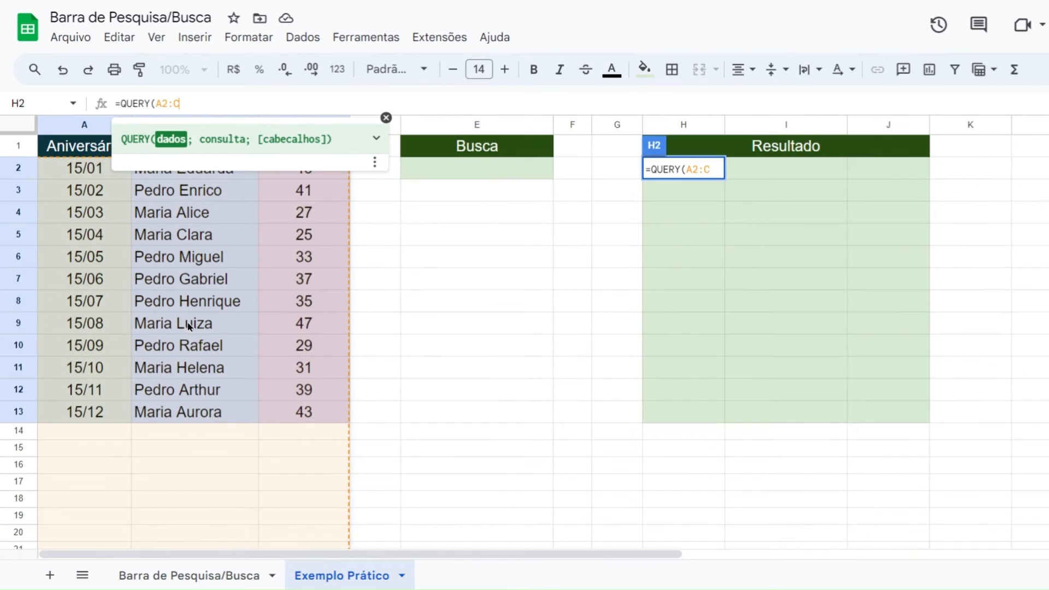
scroll(195, 323, down, 6)
scroll(195, 324, up, 6)
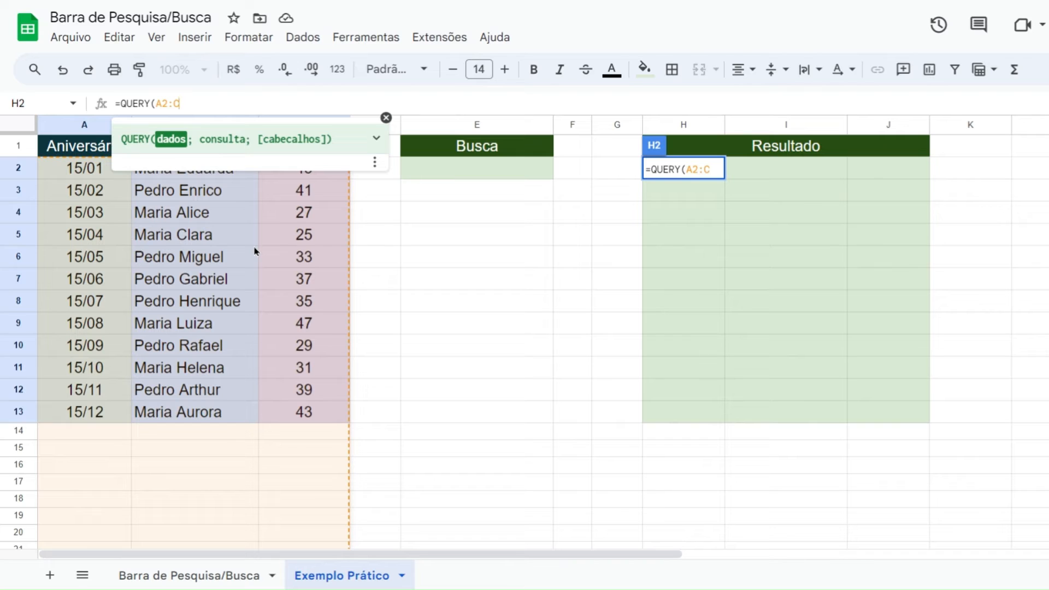
Add the query argument to the H2 formula, beginning with ;"SELECT A,B,C WHERE B CONTAINS.
text(;)
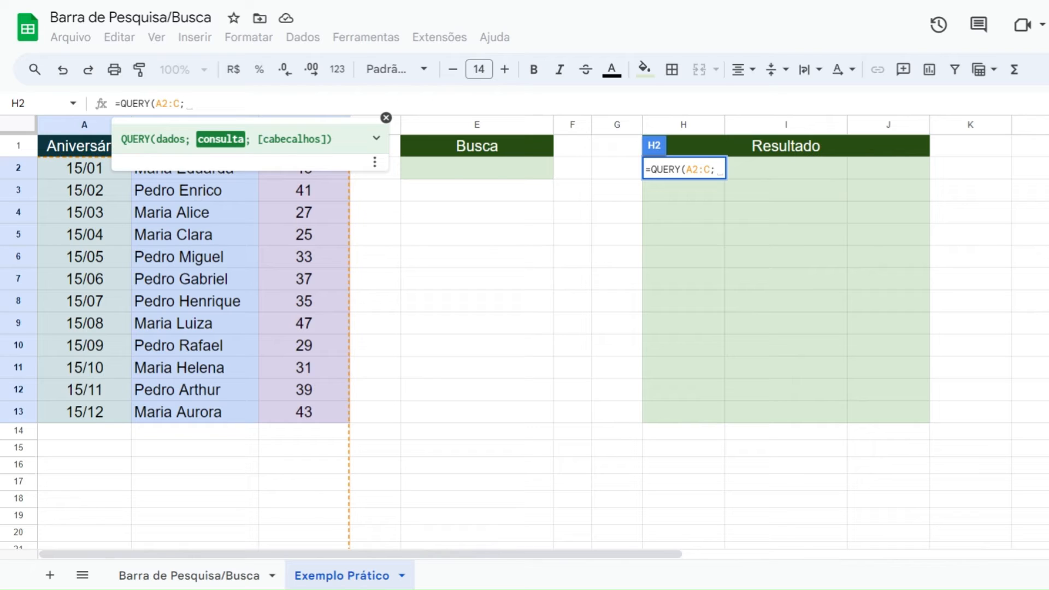
text(")
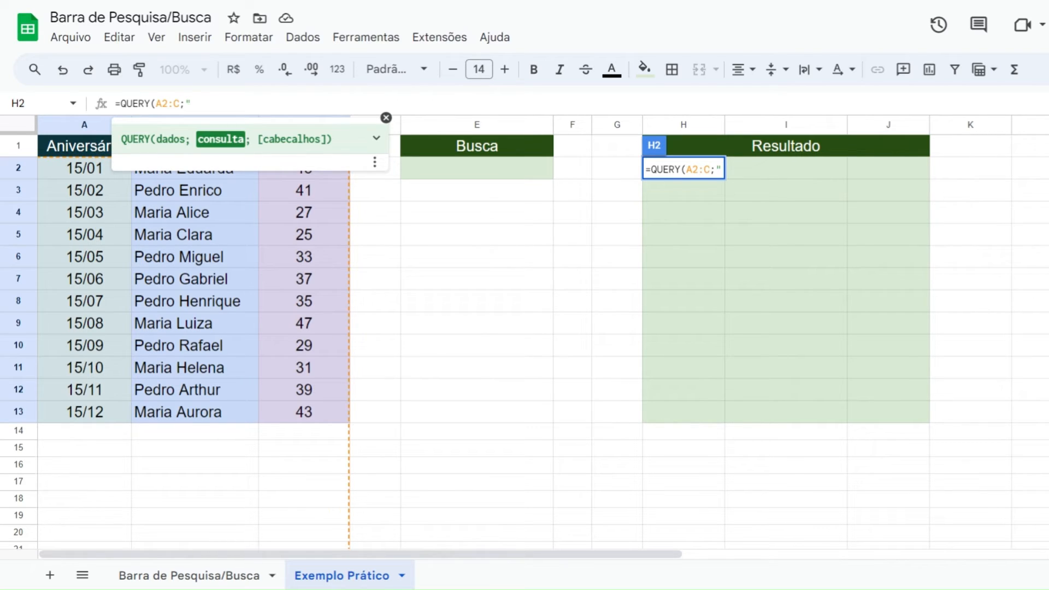
text(SELECT)
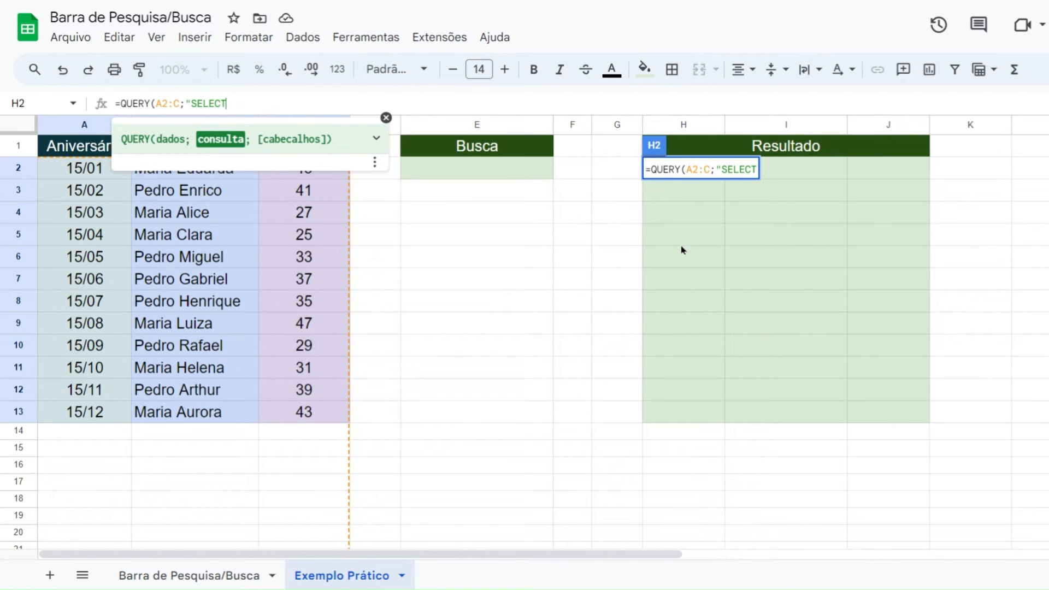
text(A,B,C)
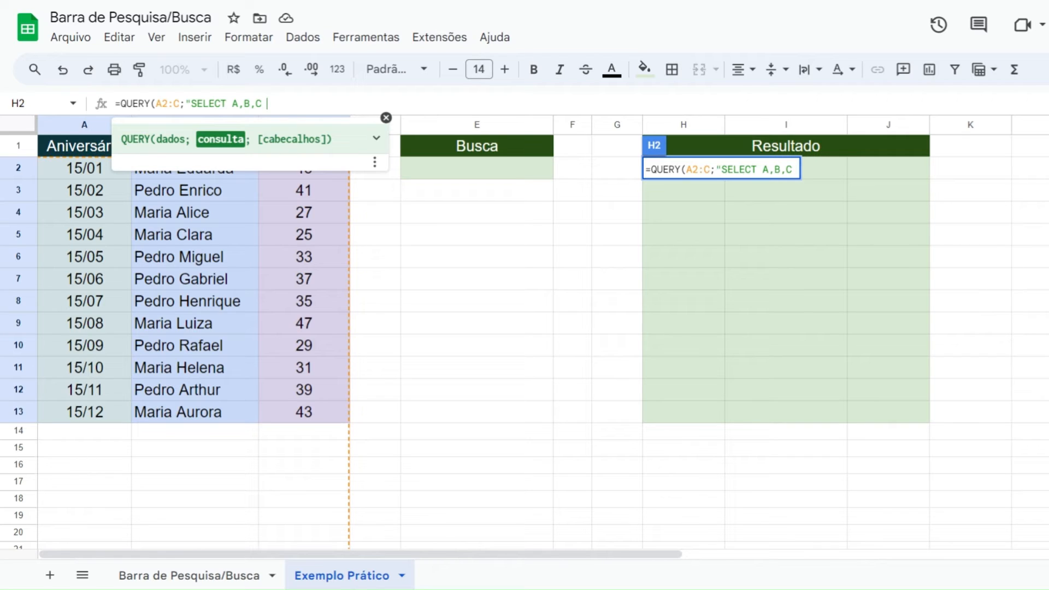
text( WHERE)
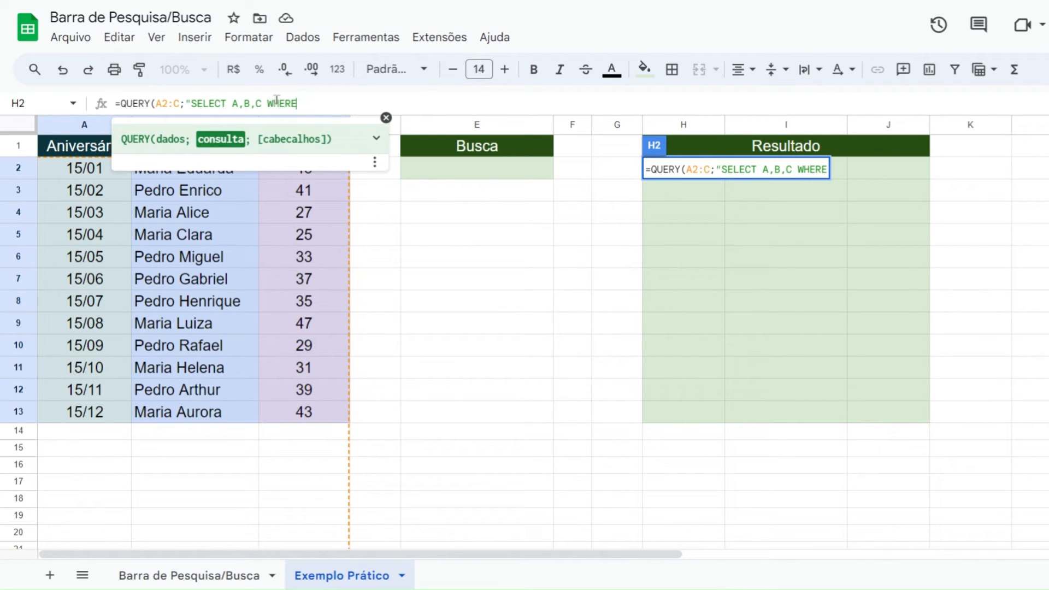
text(B CONTAINS)
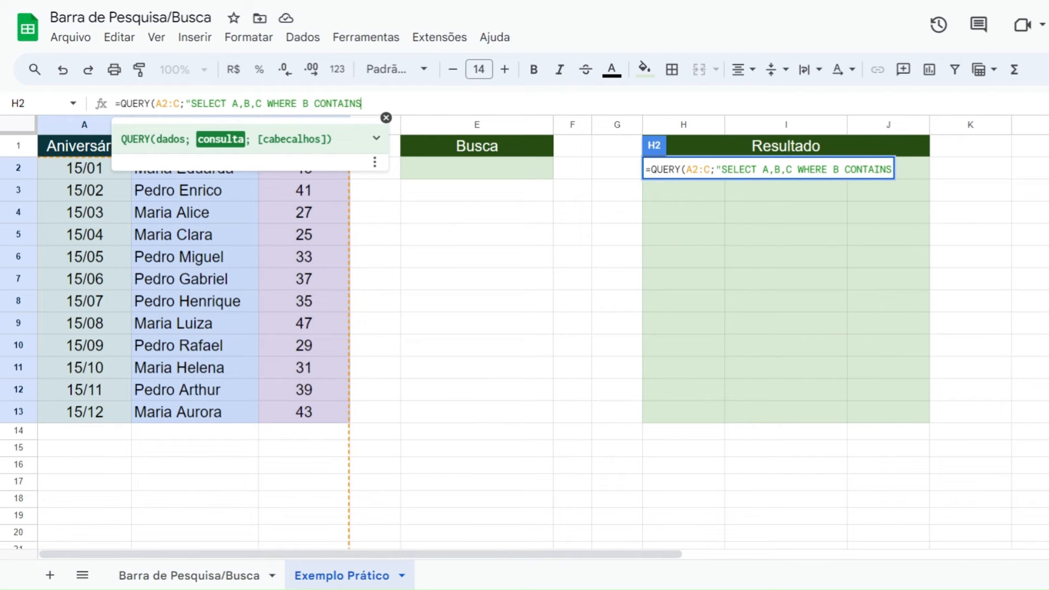
Complete the H2 formula with the Busca cell reference '"&E2&"'") as the text to match, and enter it.
text('')
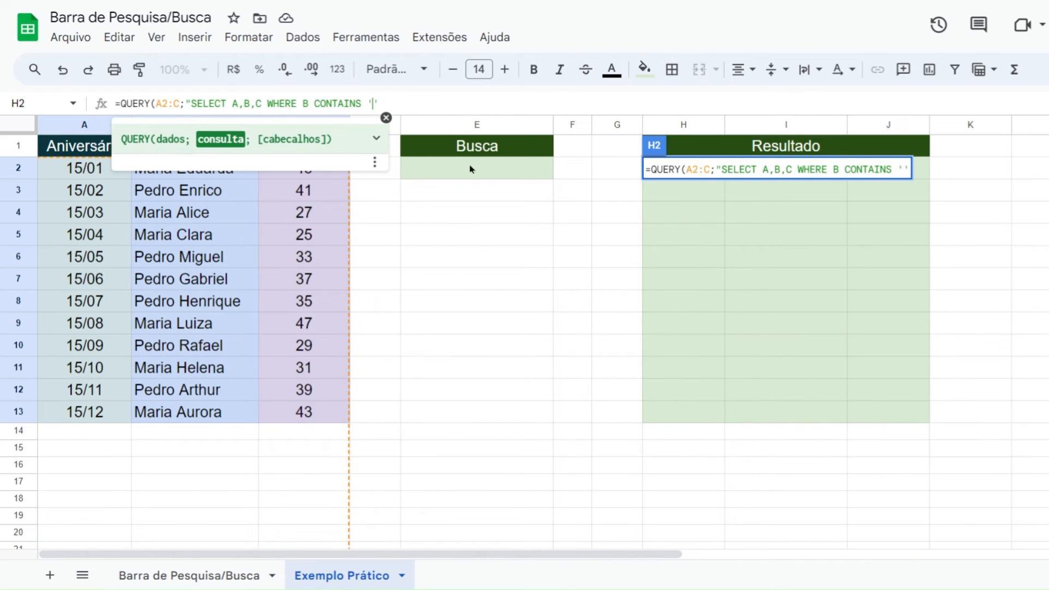
text("")
text(&E2)
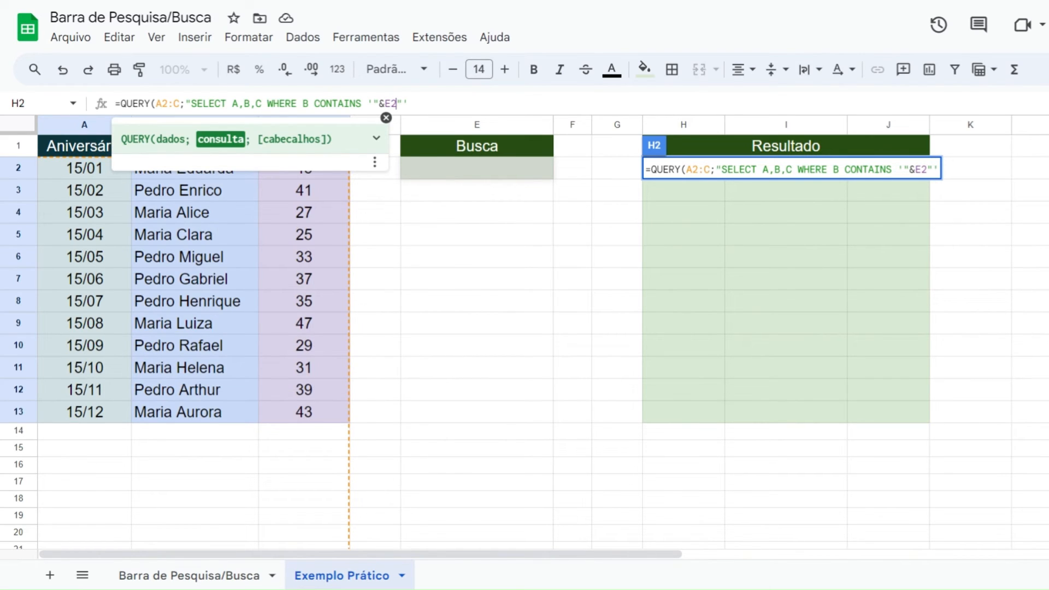
text(&)
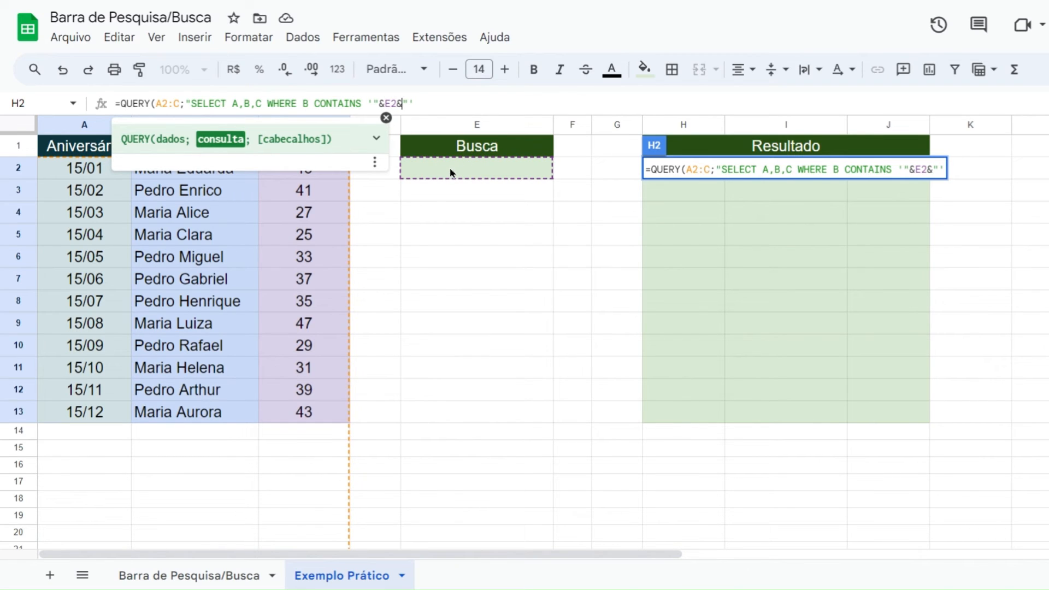
click(424, 106)
text("))
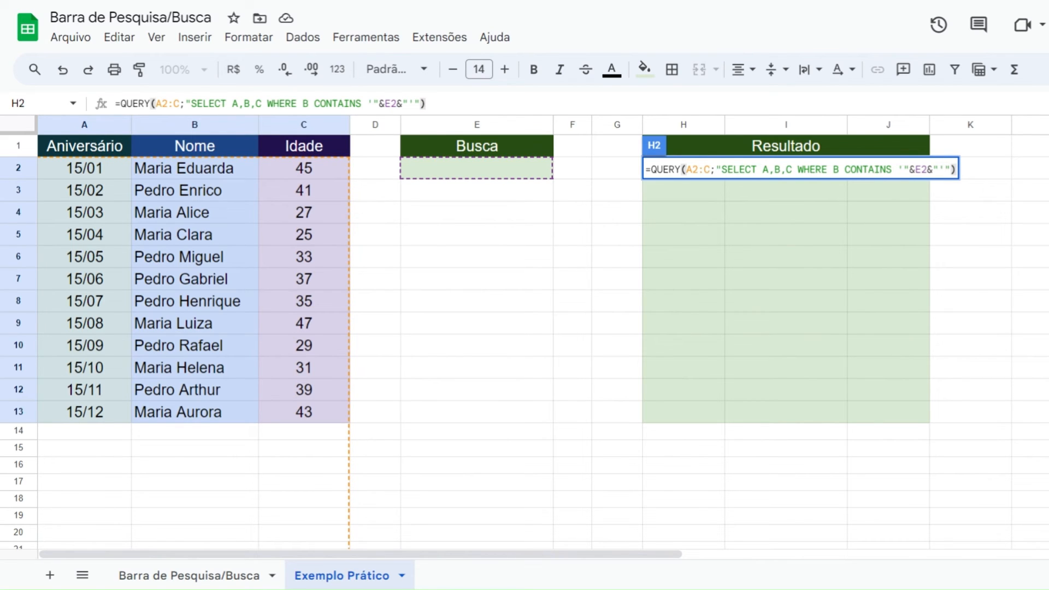
key(Return)
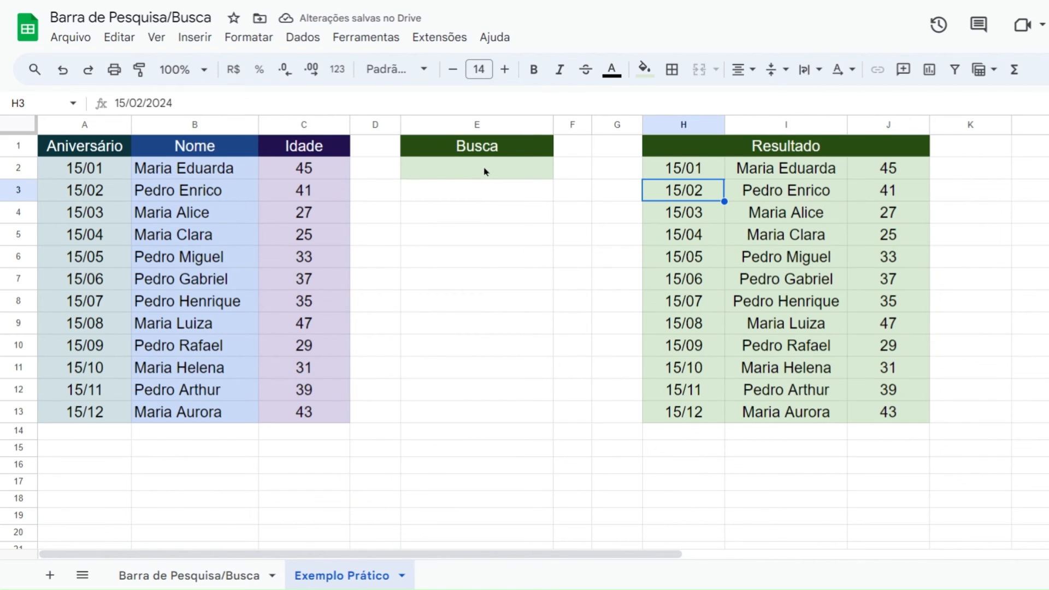
Search in the Busca cell for the table's recurring female first name and for the recurring male one, both capitalised.
click(484, 171)
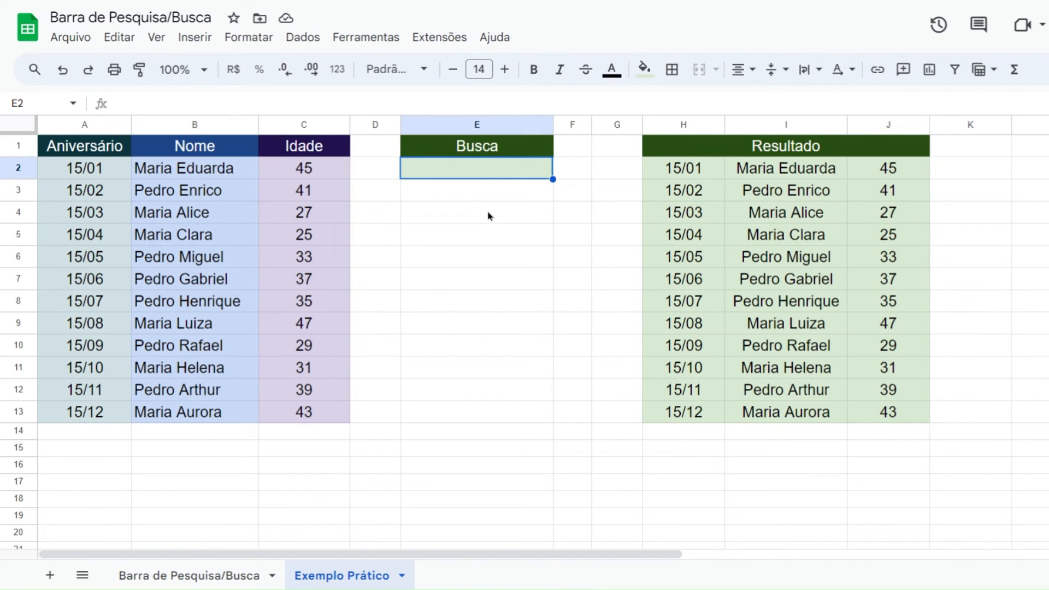
text(Maria)
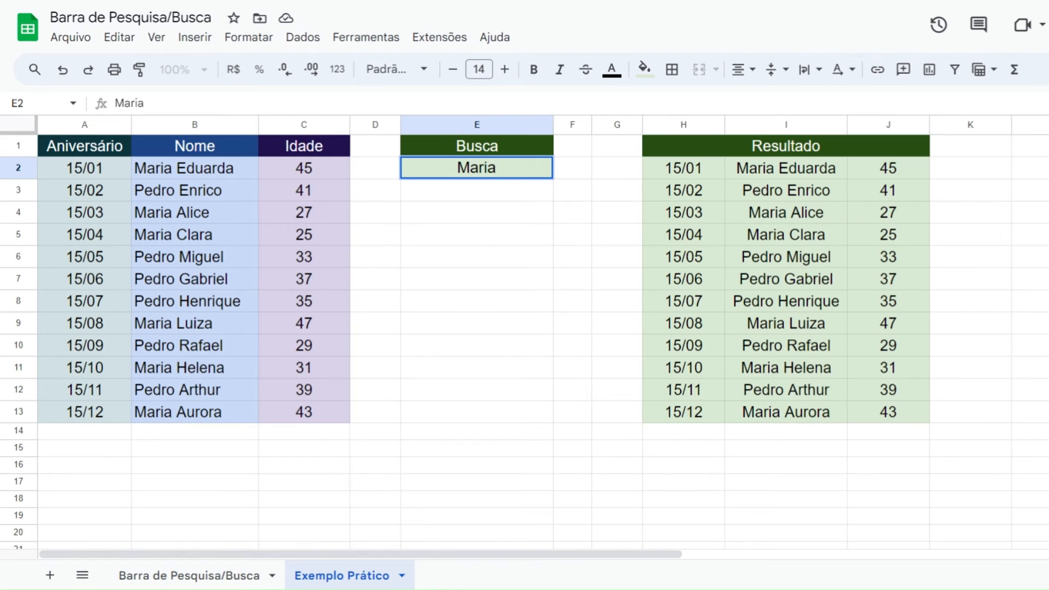
key(Return)
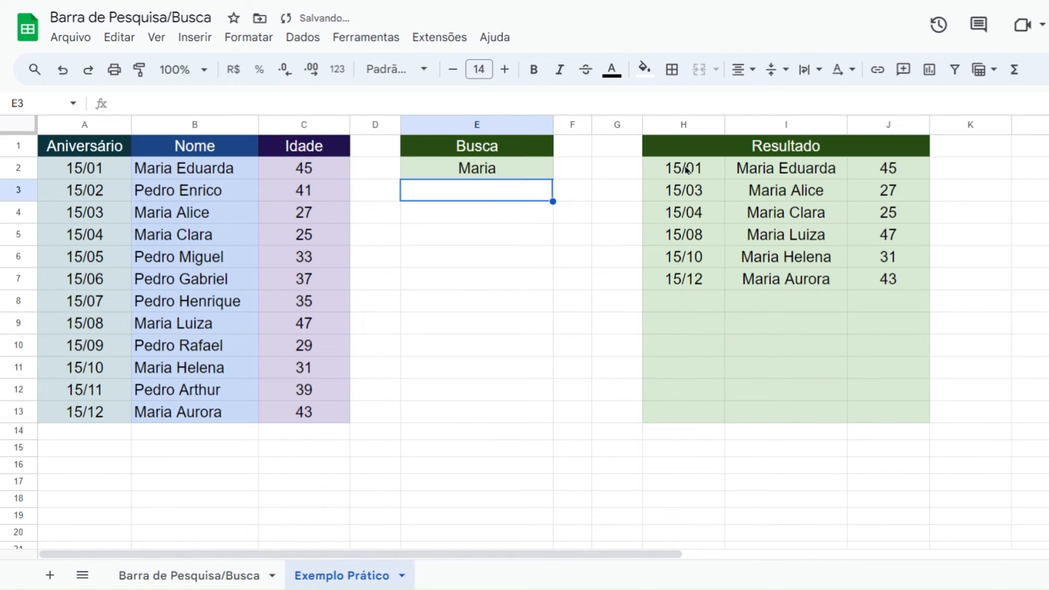
click(507, 175)
text(Pedro)
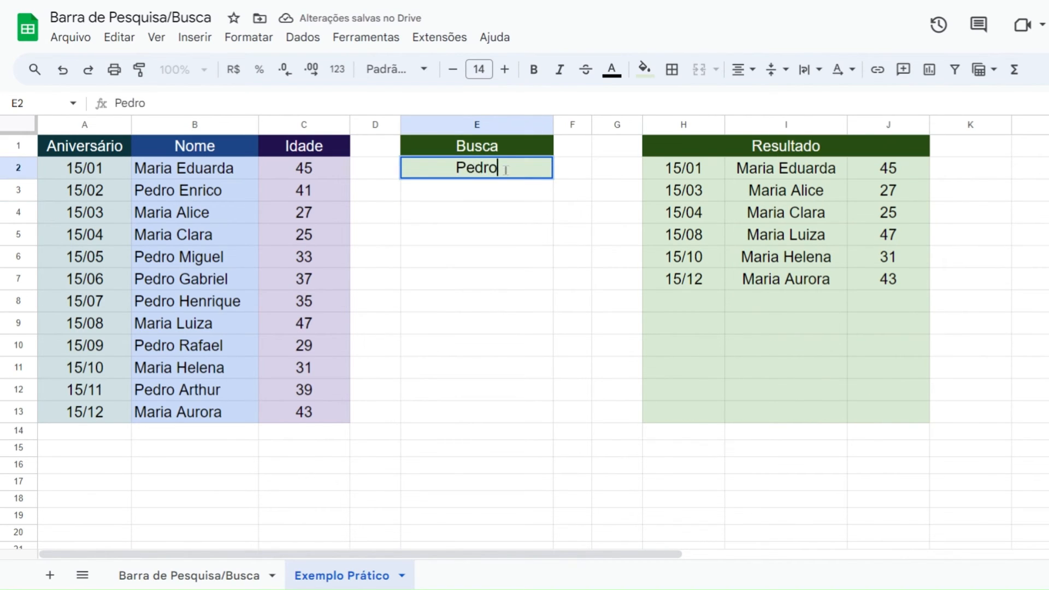
key(Return)
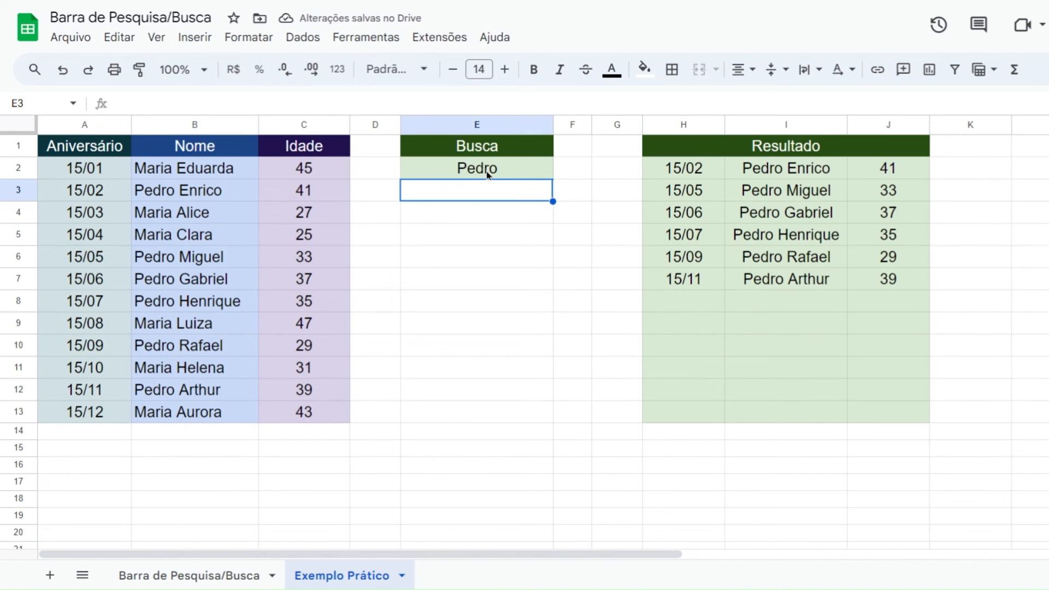
Test lower-case searches in the Busca cell with the recurring male first name, the recurring female one, and the 15/01 record's second name.
key(Up)
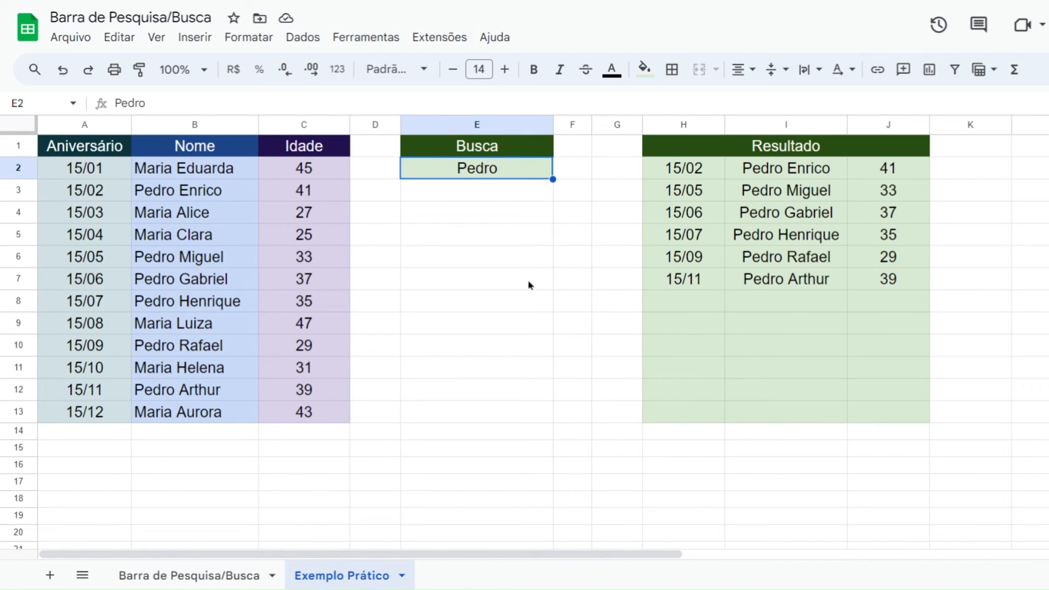
text(pedro)
key(Return)
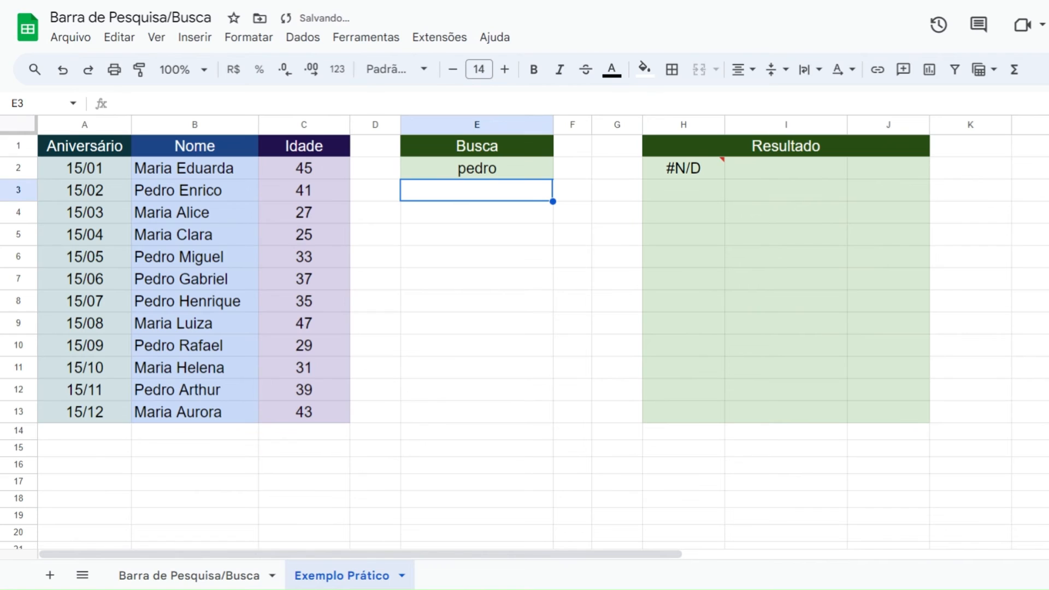
key(Up)
text(maria)
key(Return)
key(Up)
text(eduarda)
key(Return)
Replace B with LOWER(B) in the WHERE clause of the H2 QUERY formula and enter it.
click(691, 173)
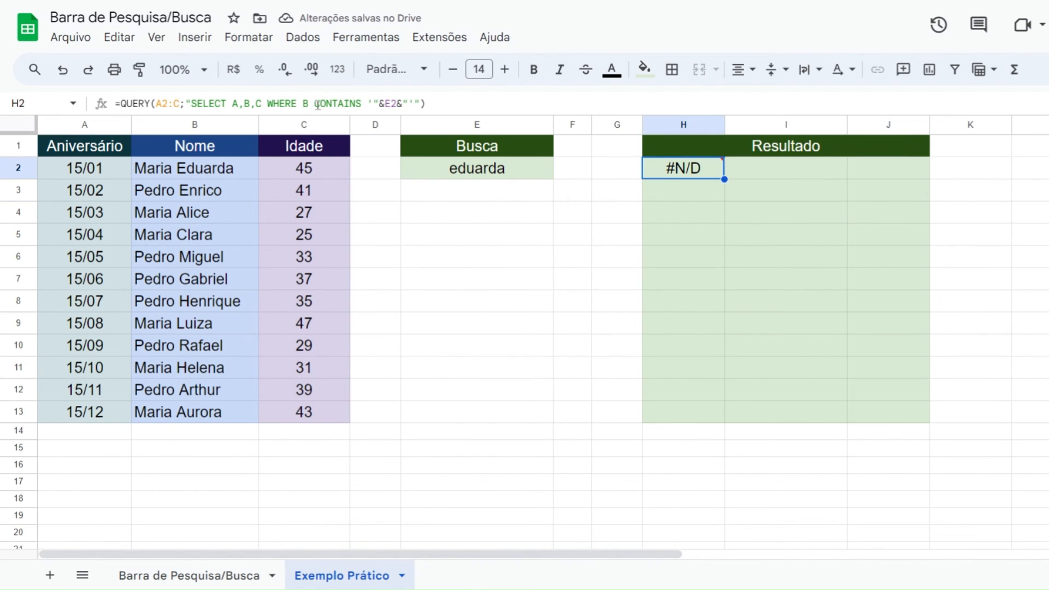
click(300, 104)
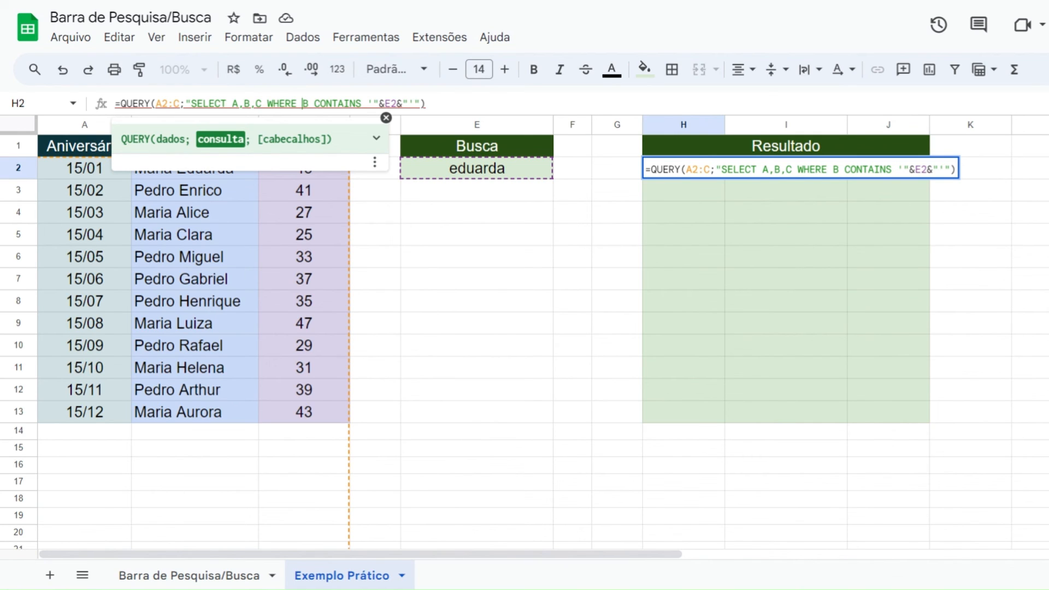
text(LOWER(B)
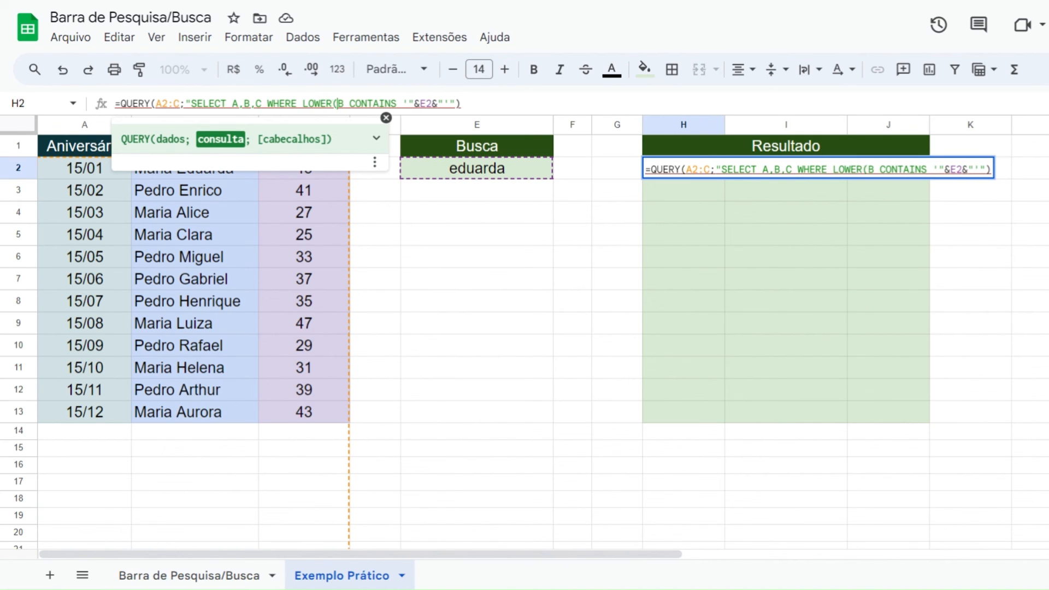
text())
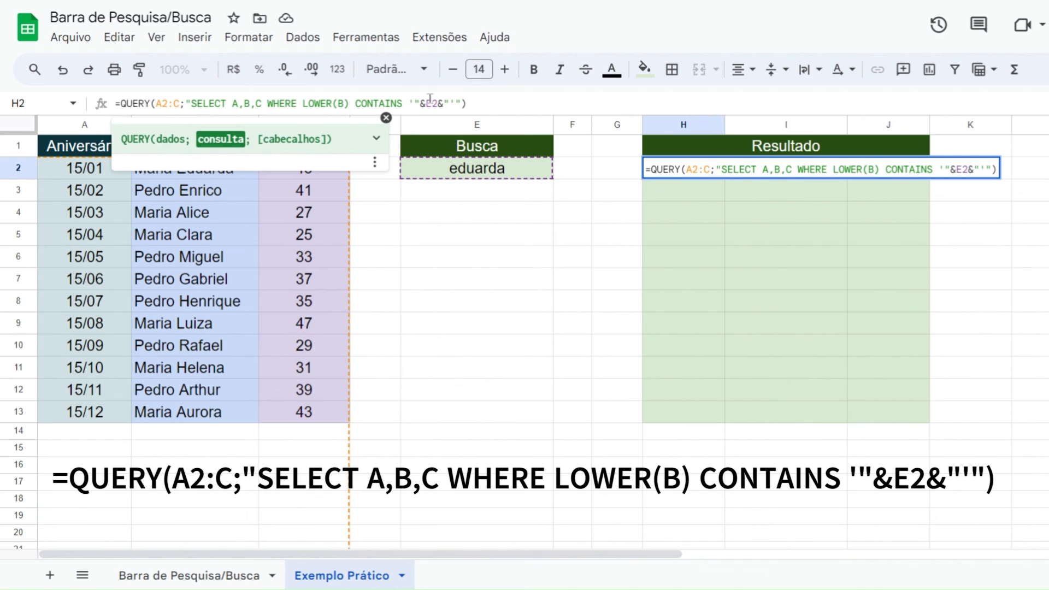
click(467, 104)
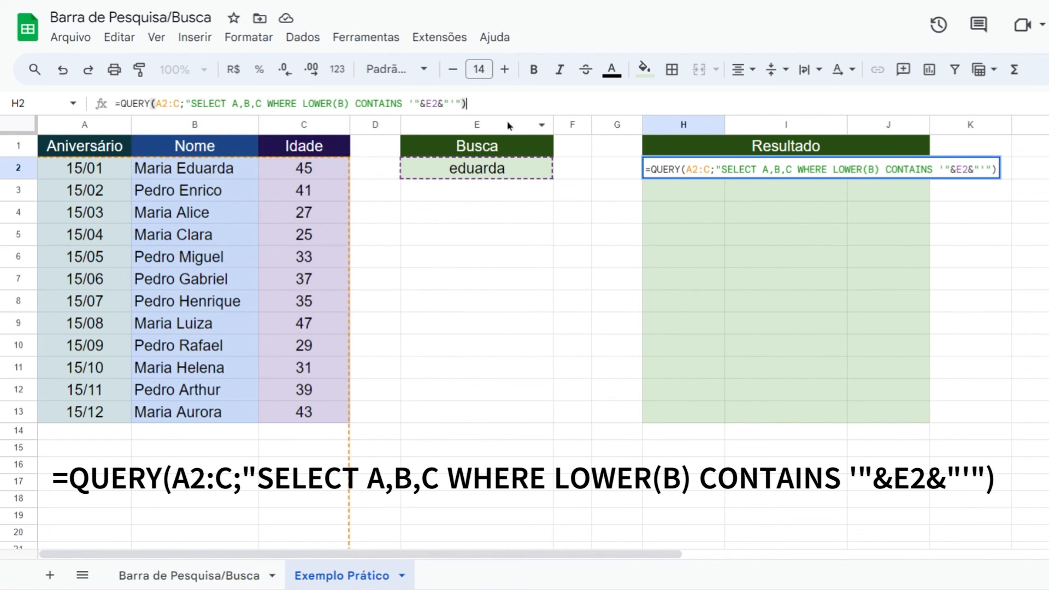
key(Return)
Retest the Busca cell with the recurring male first name and the recurring female one, both in lower case.
click(498, 176)
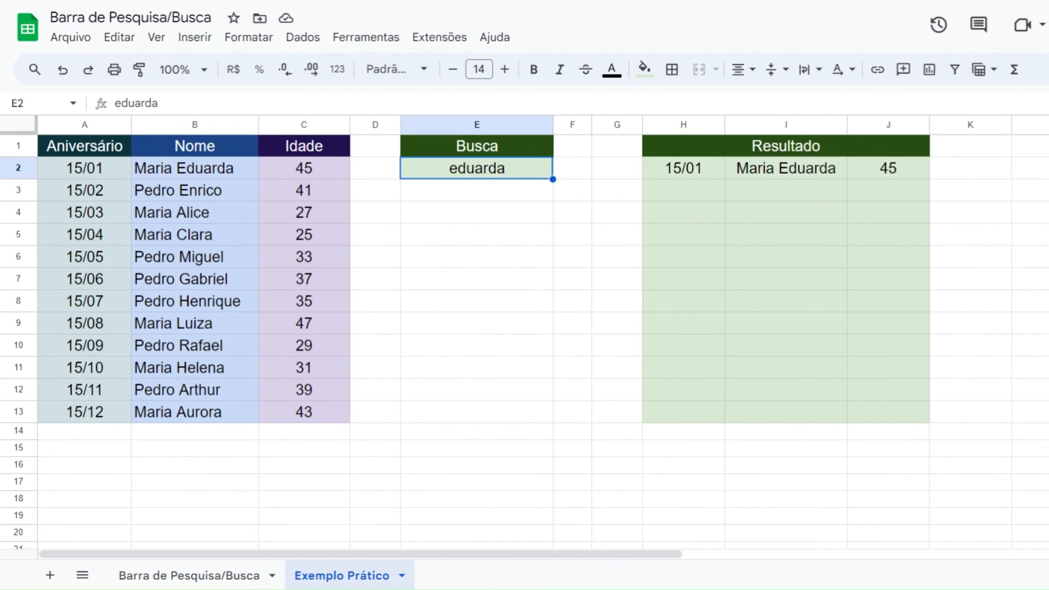
text(pedro)
key(Return)
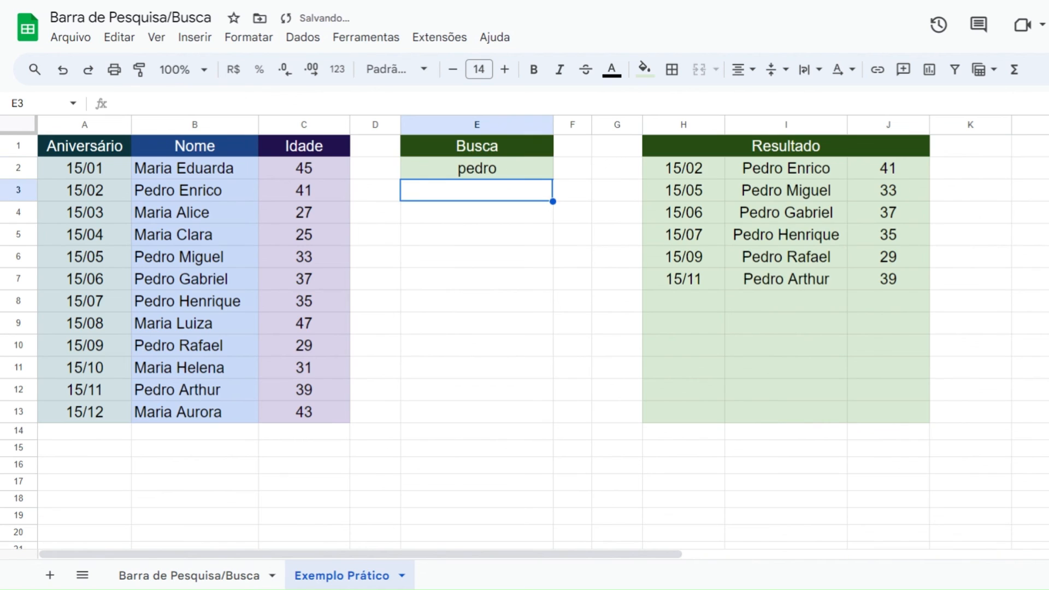
key(Up)
text(maria)
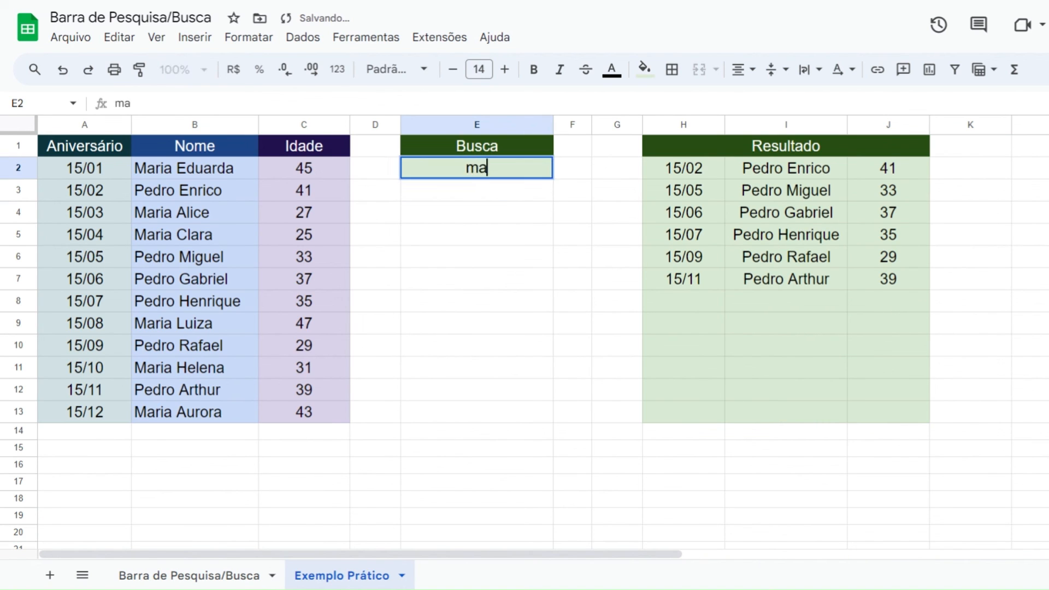
key(Return)
Search in the Busca cell for the 15/08 record's second name in lower case and for the fragment mig.
key(Up)
text(luiza)
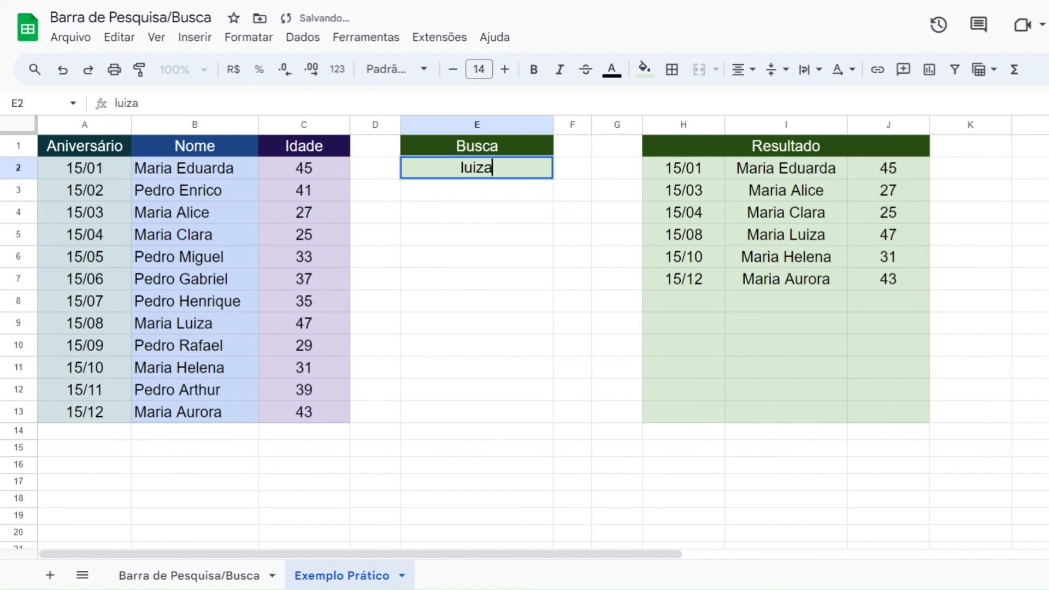
key(Return)
key(Up)
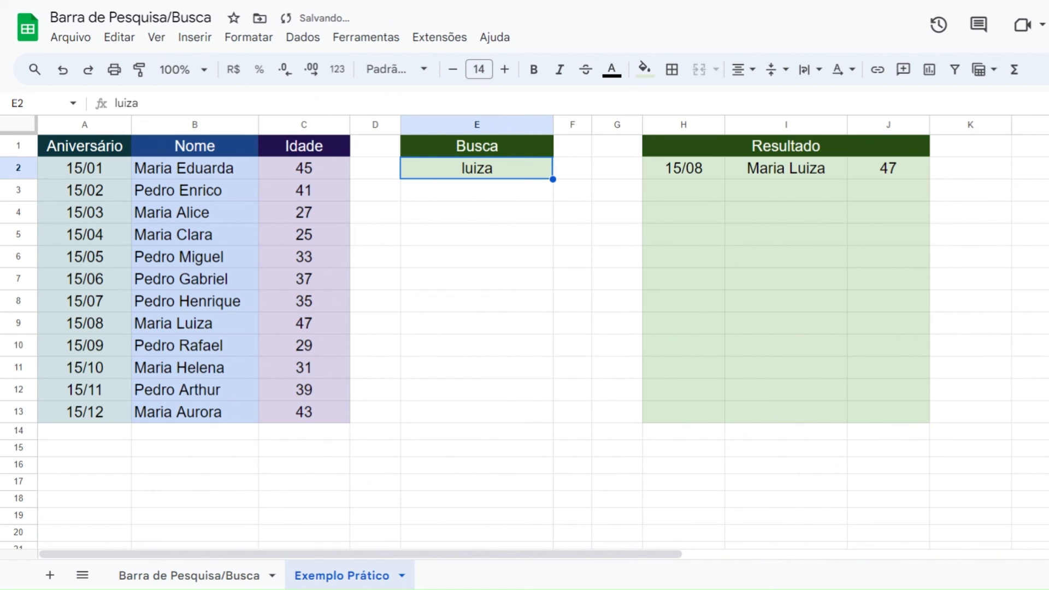
text(mig)
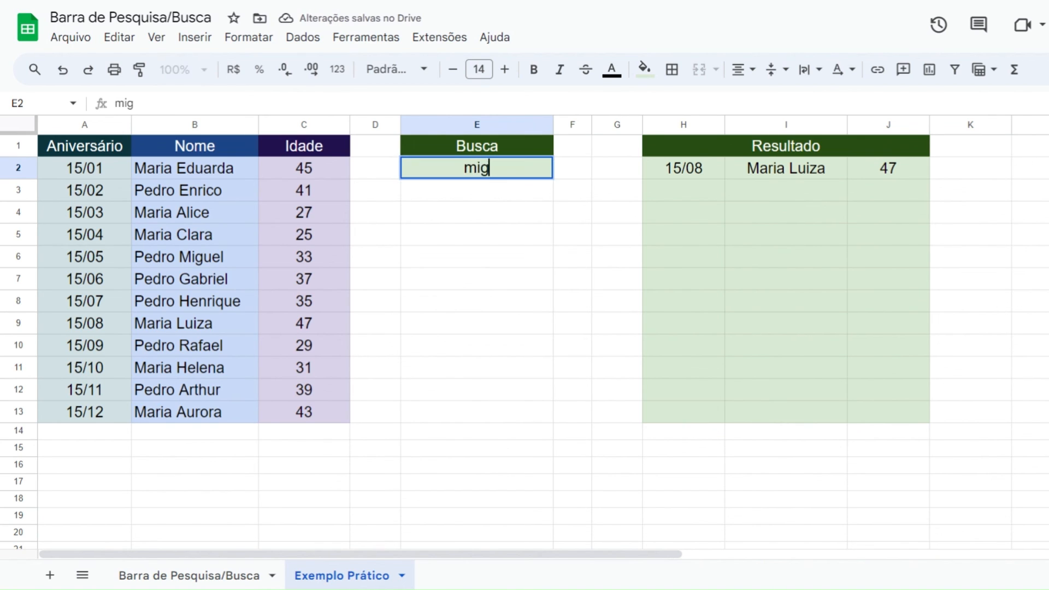
key(Return)
Repeat the lower-case searches for the recurring male and female first names, and clear the Busca cell.
key(Up)
text(pedro)
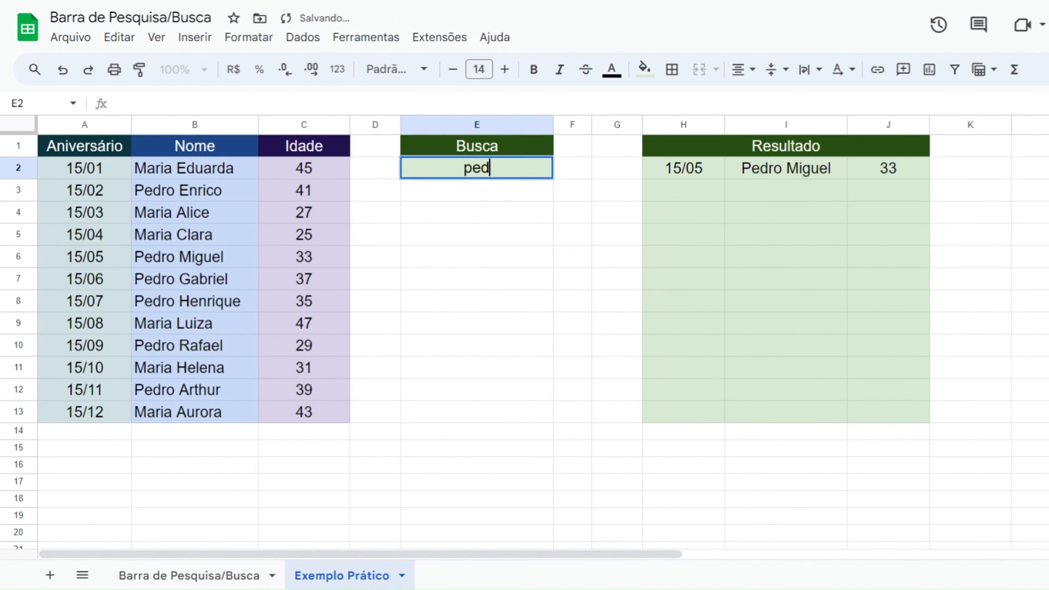
key(Return)
key(Up)
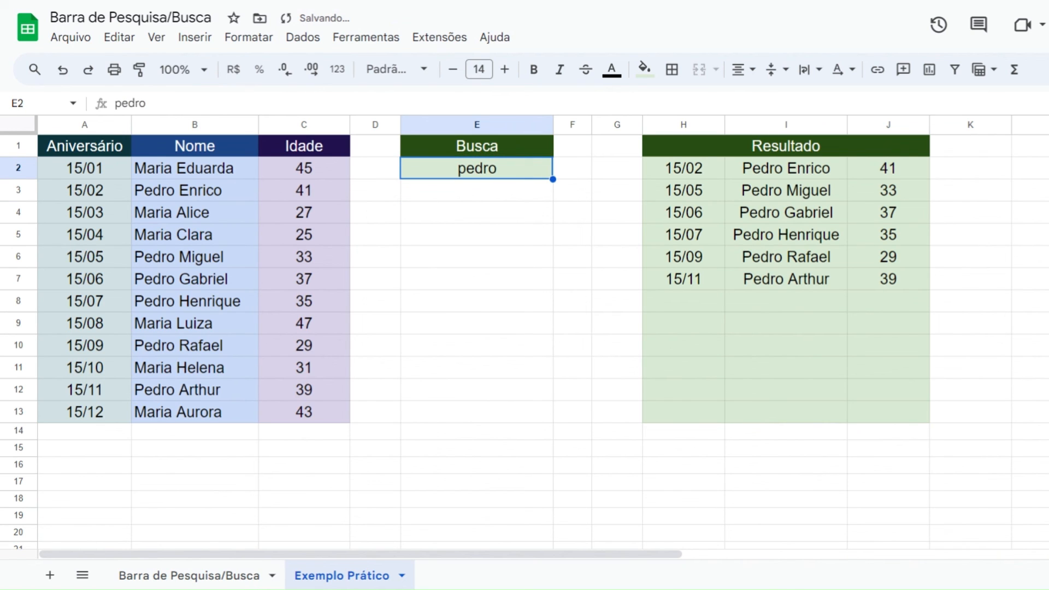
text(maria)
key(Return)
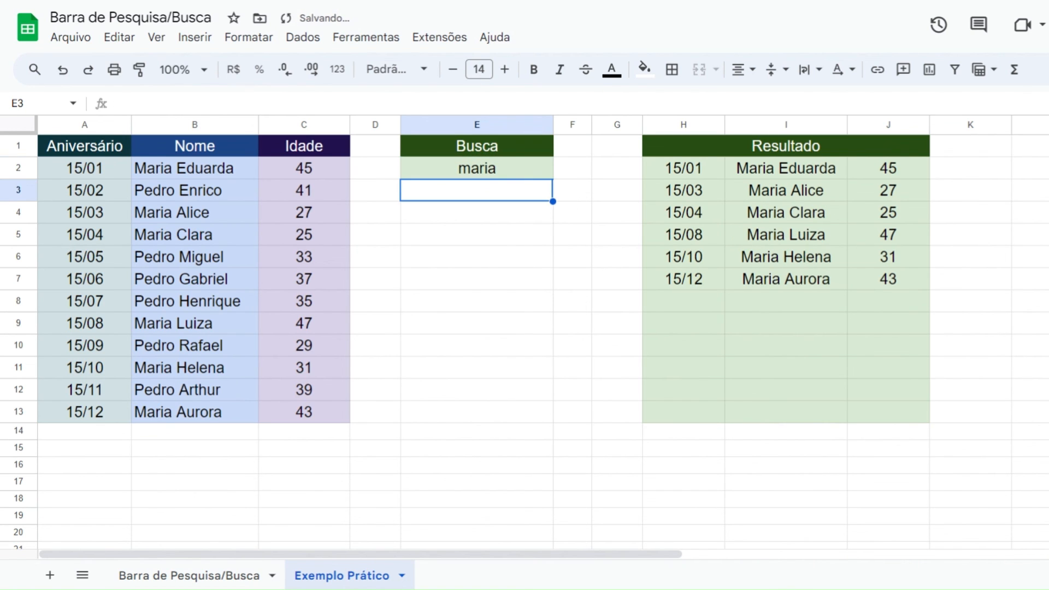
key(Up)
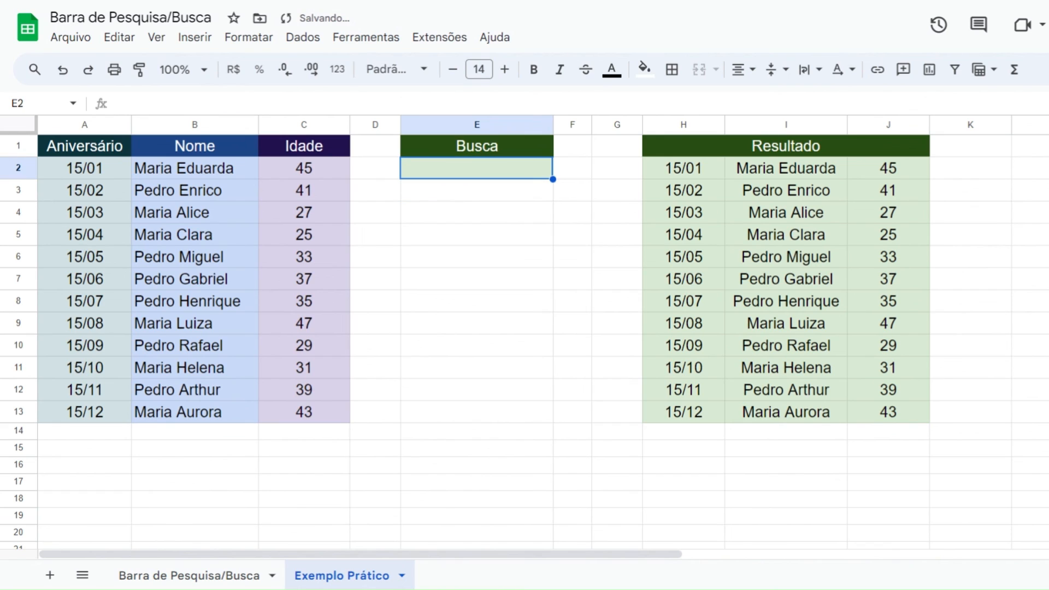